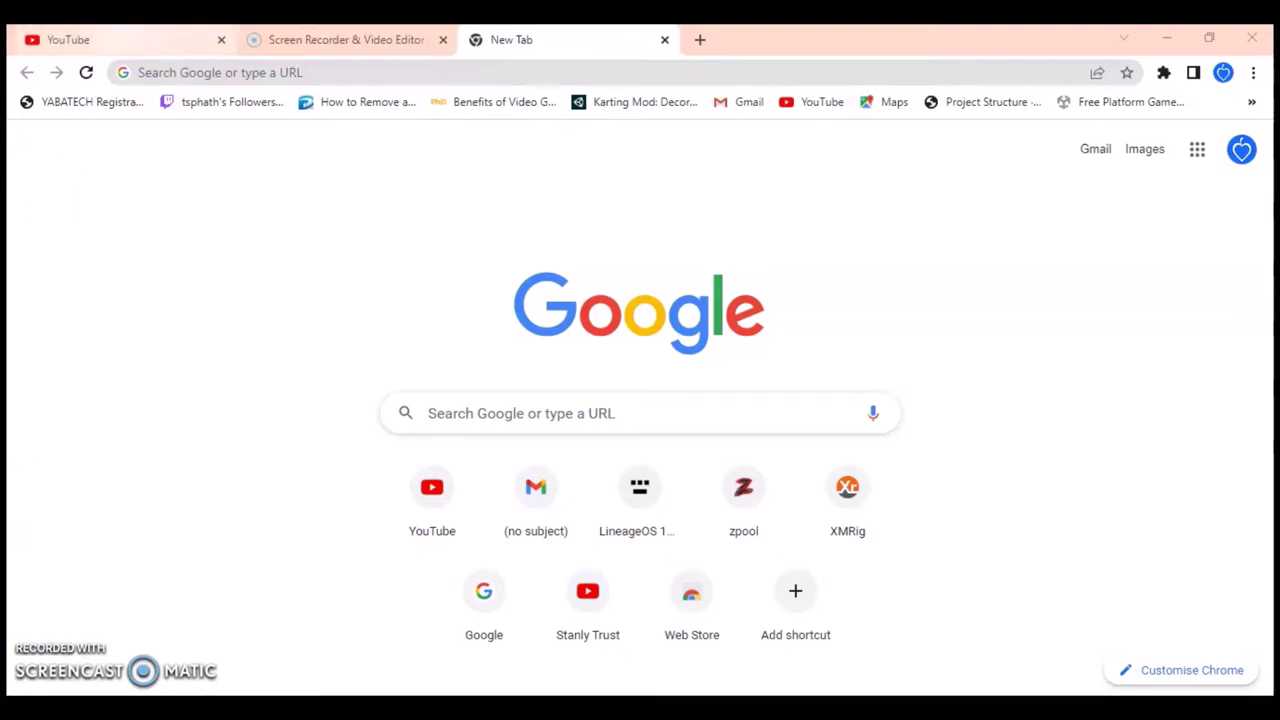
Switch Chrome from the new tab page to the already open YouTube tab
mouse_move(100, 40)
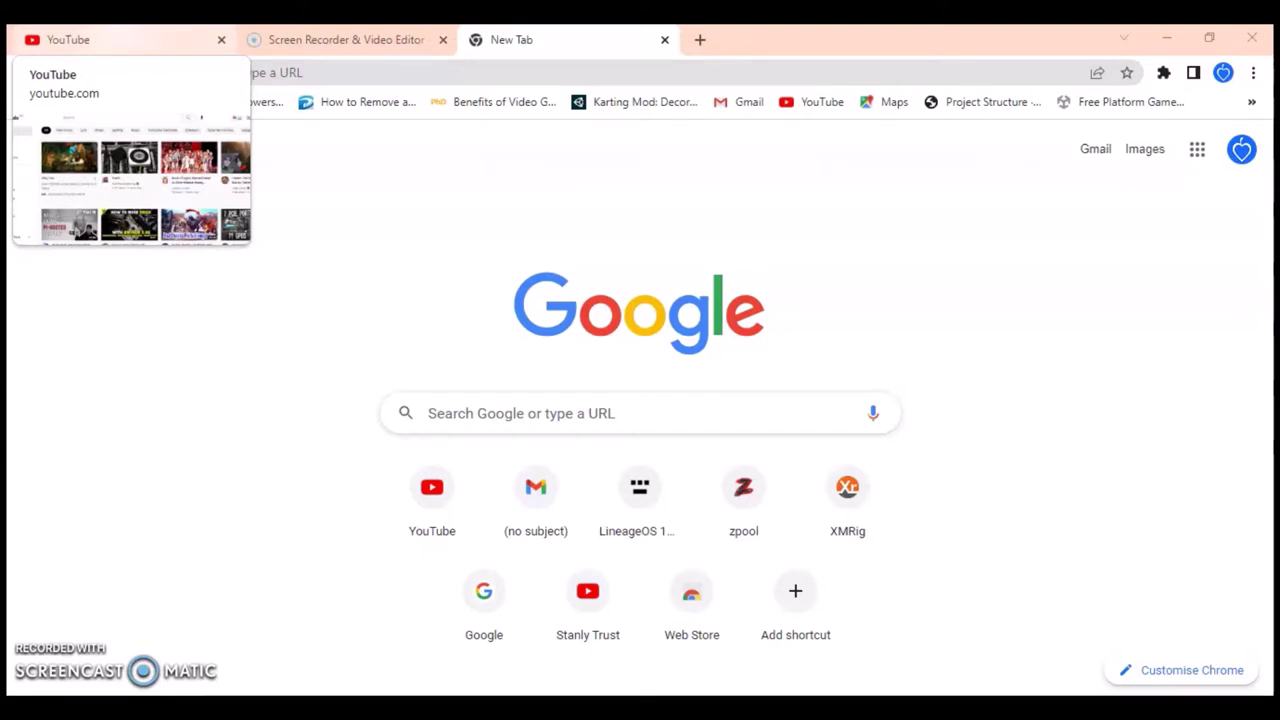
click(100, 40)
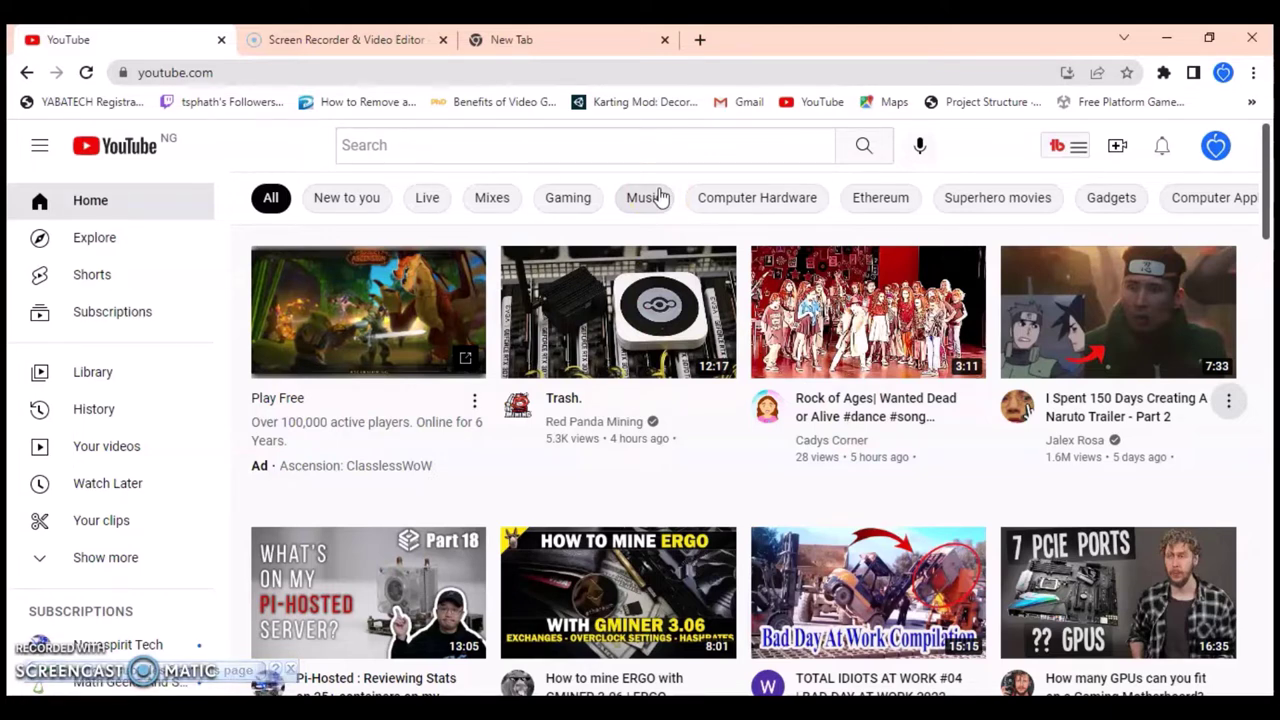
Bring up the Save to playlist options for the Rock of Ages video on the home page
click(626, 242)
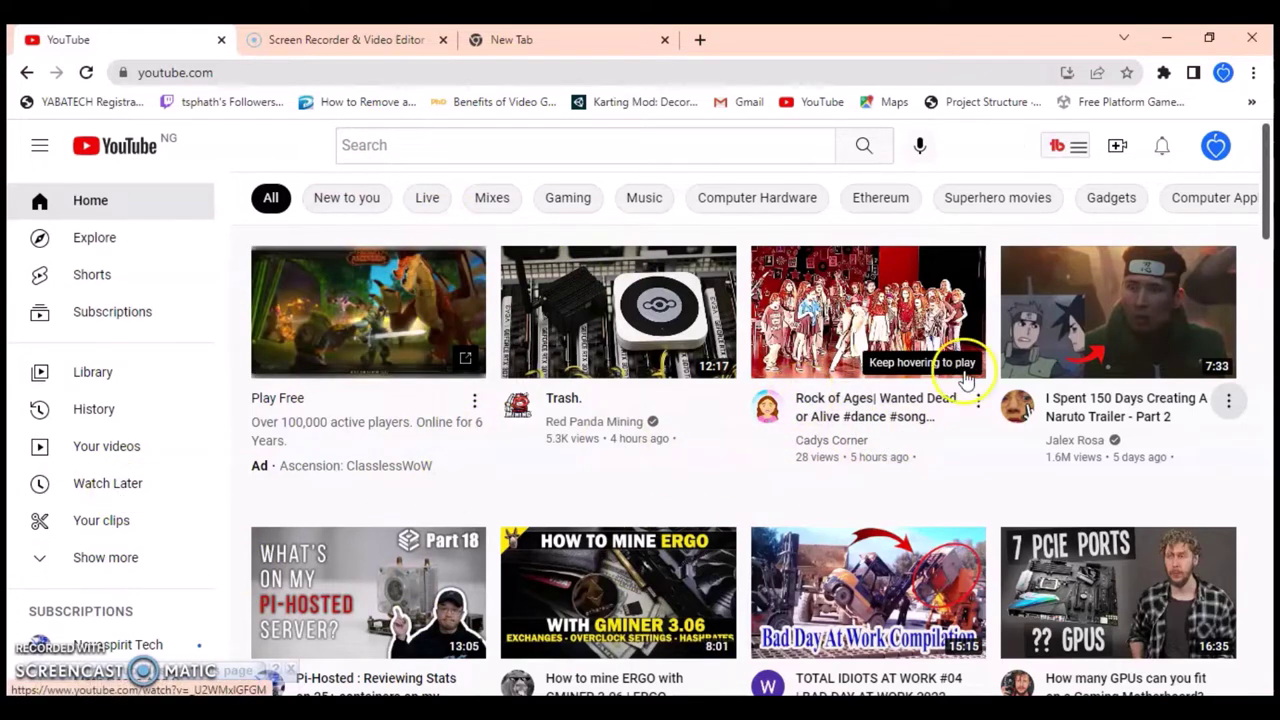
click(978, 400)
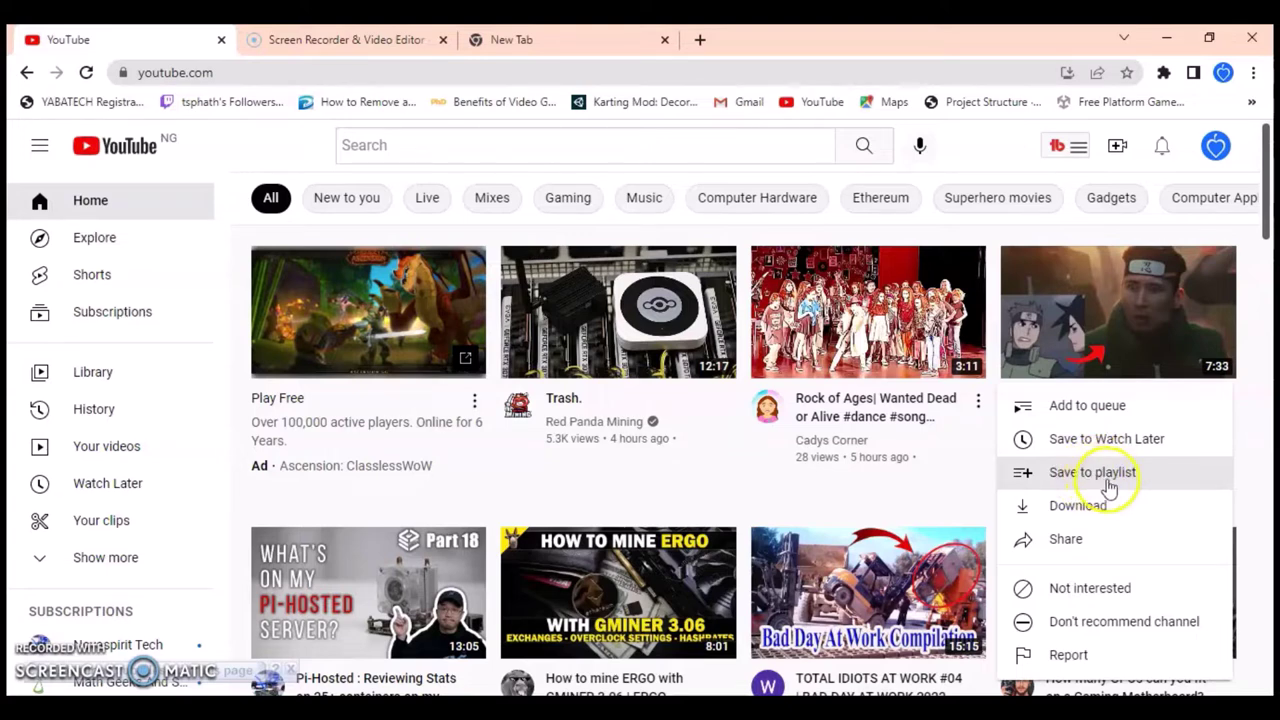
key(Escape)
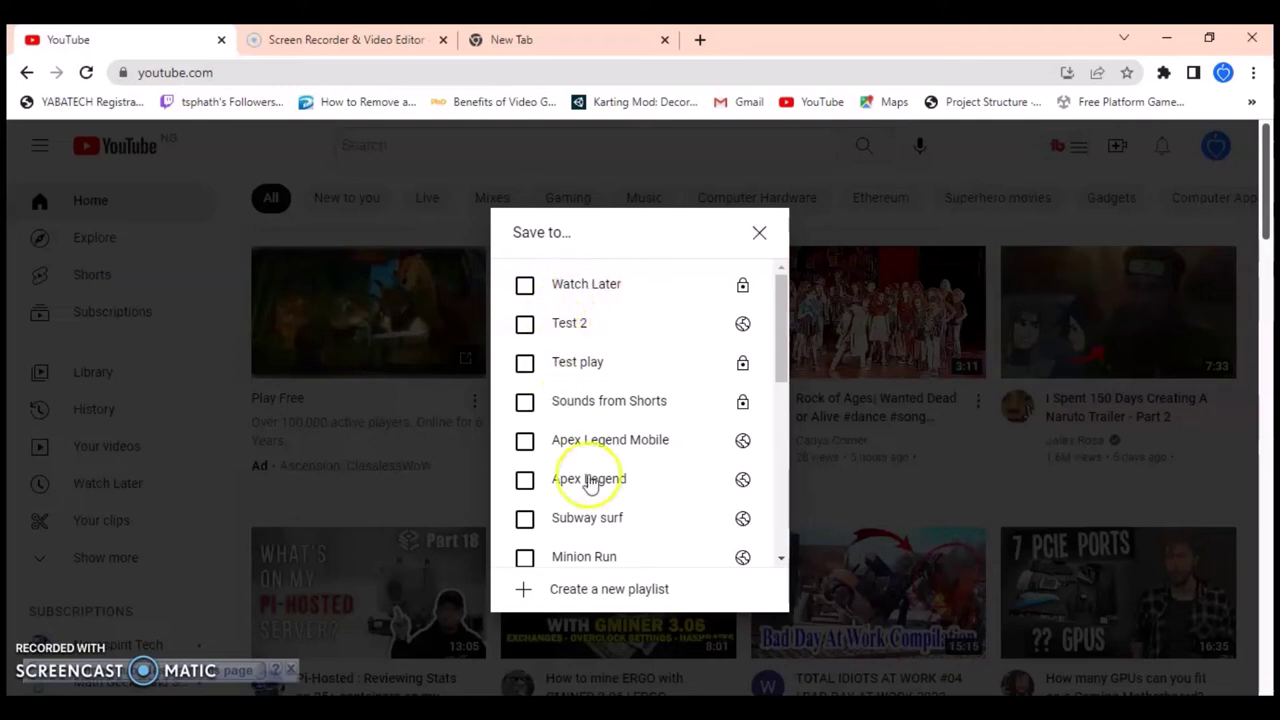
Create a Public playlist named 'my videos' holding Rock of Ages, then close the dialog
click(608, 590)
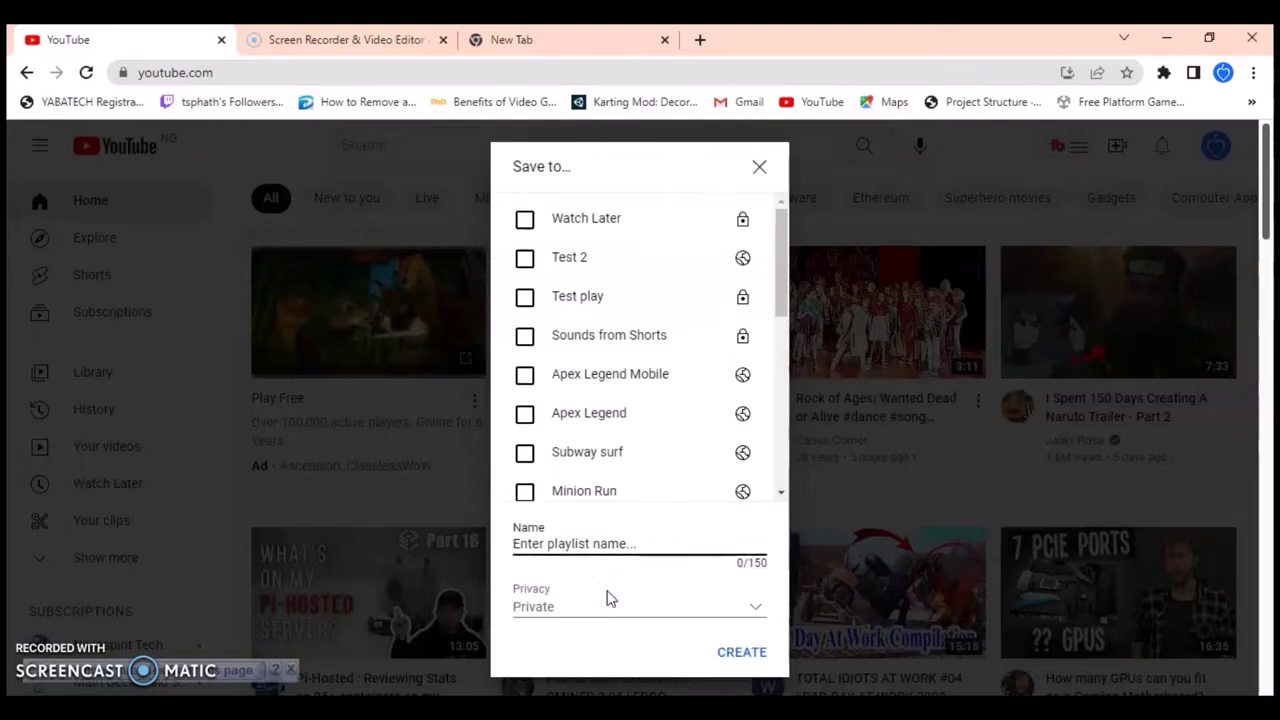
click(720, 549)
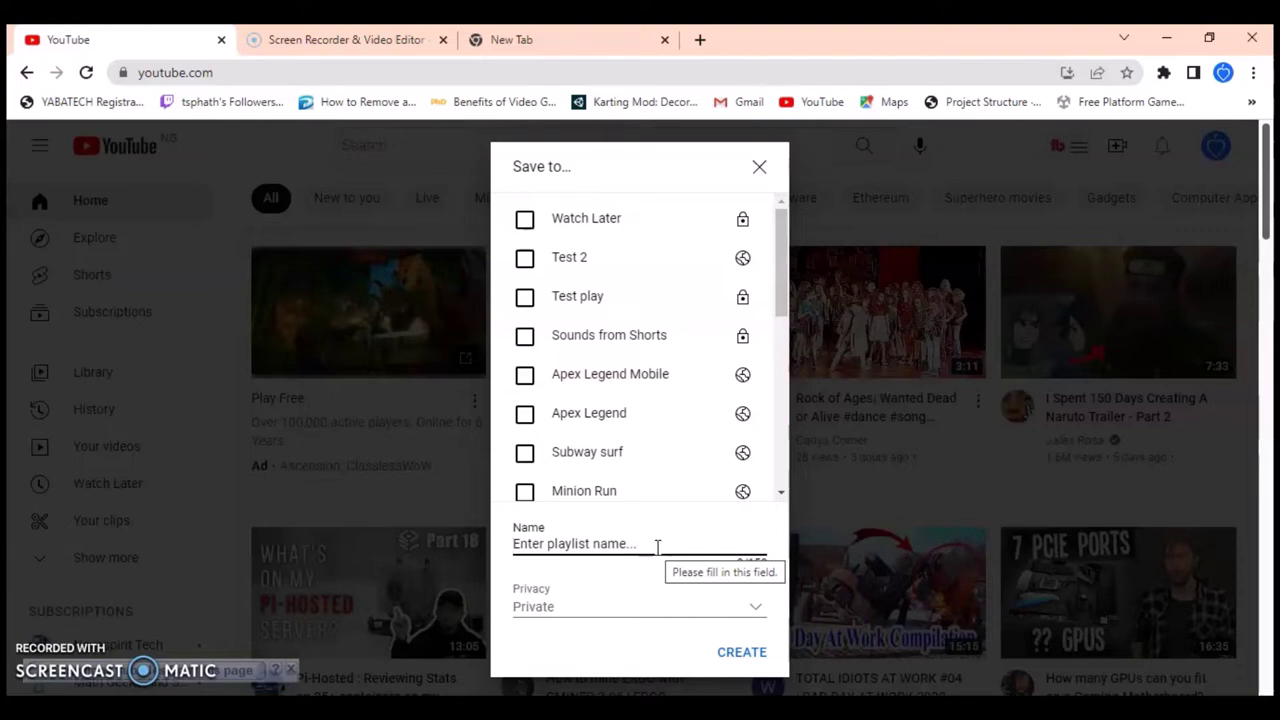
text(n)
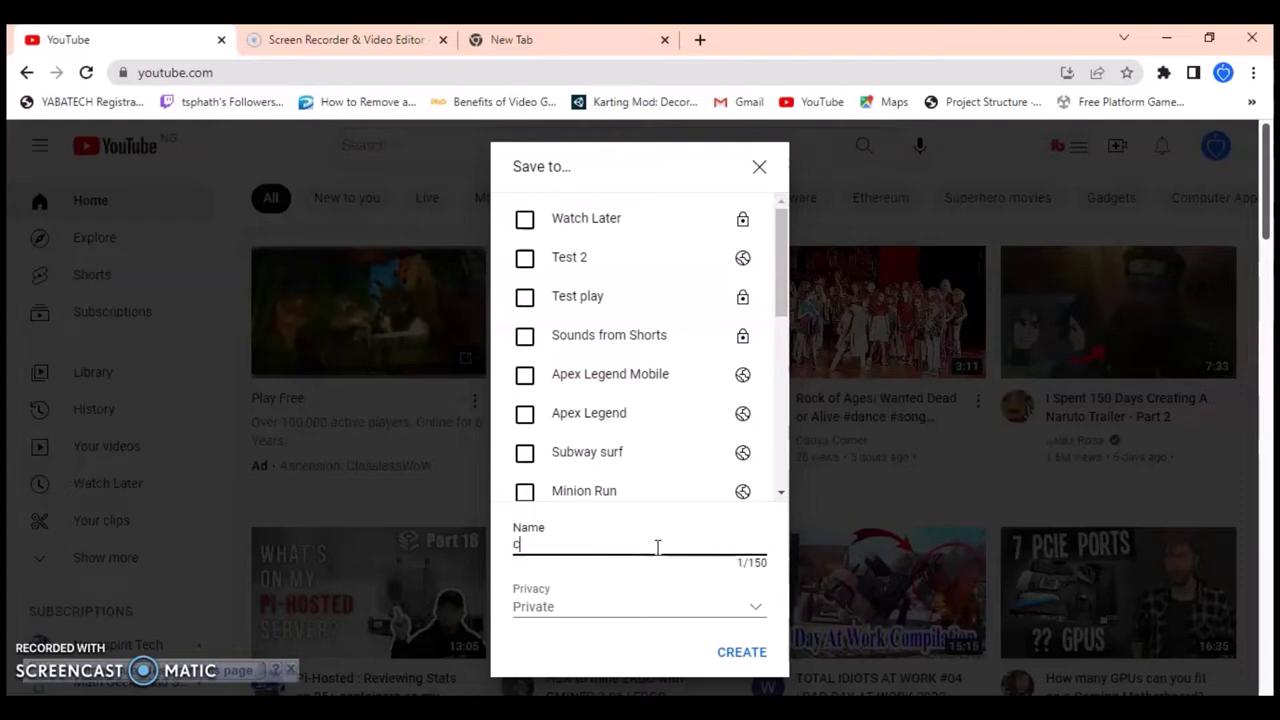
key(BackSpace)
text(my videos)
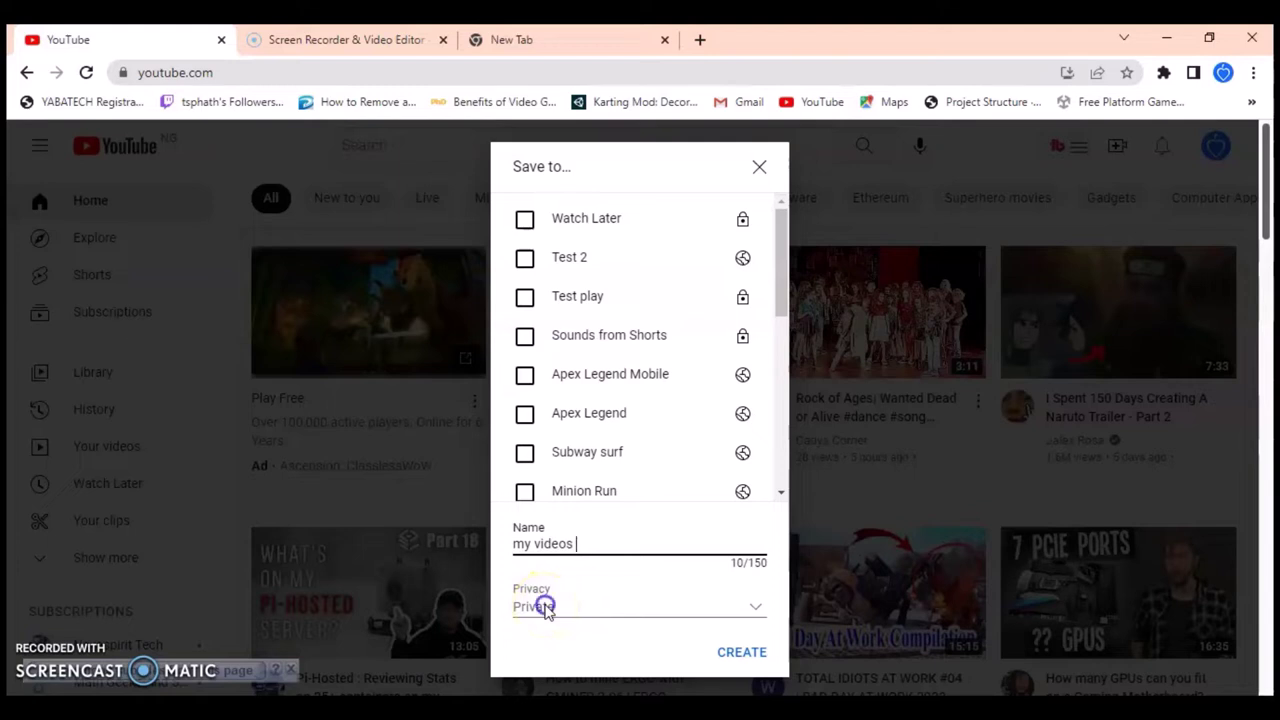
click(546, 608)
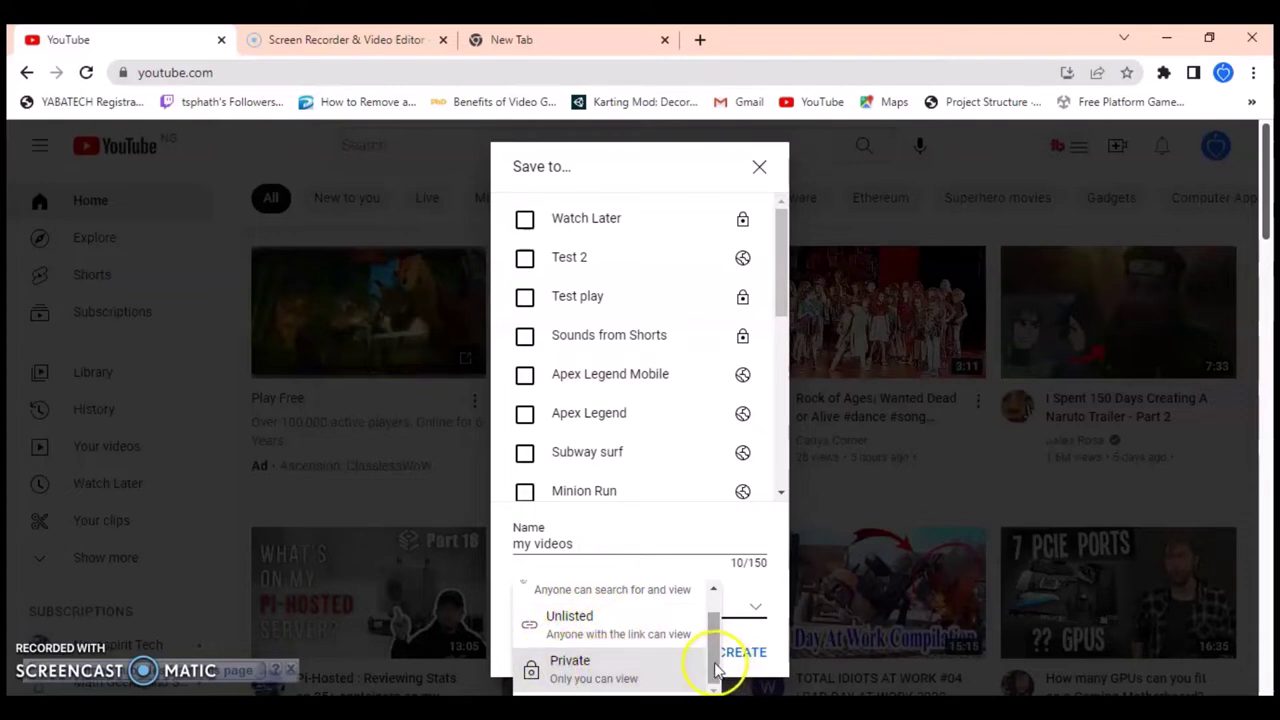
drag(716, 666, 714, 637)
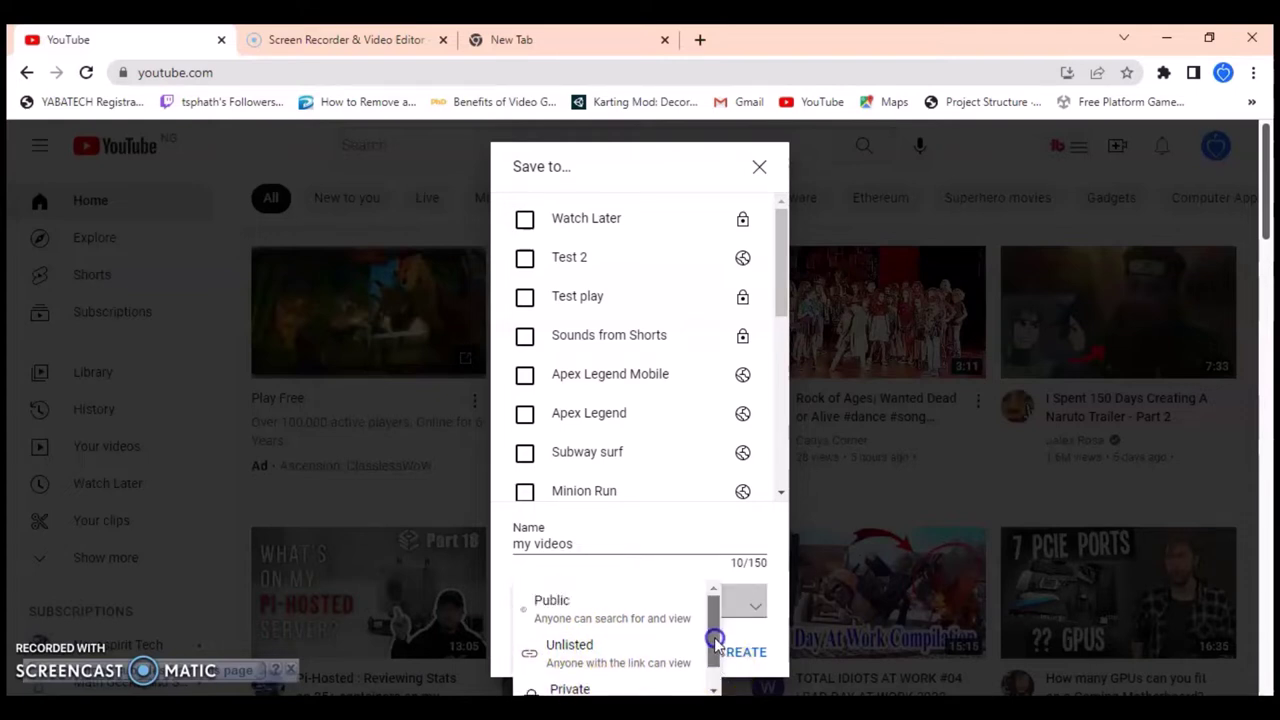
click(550, 605)
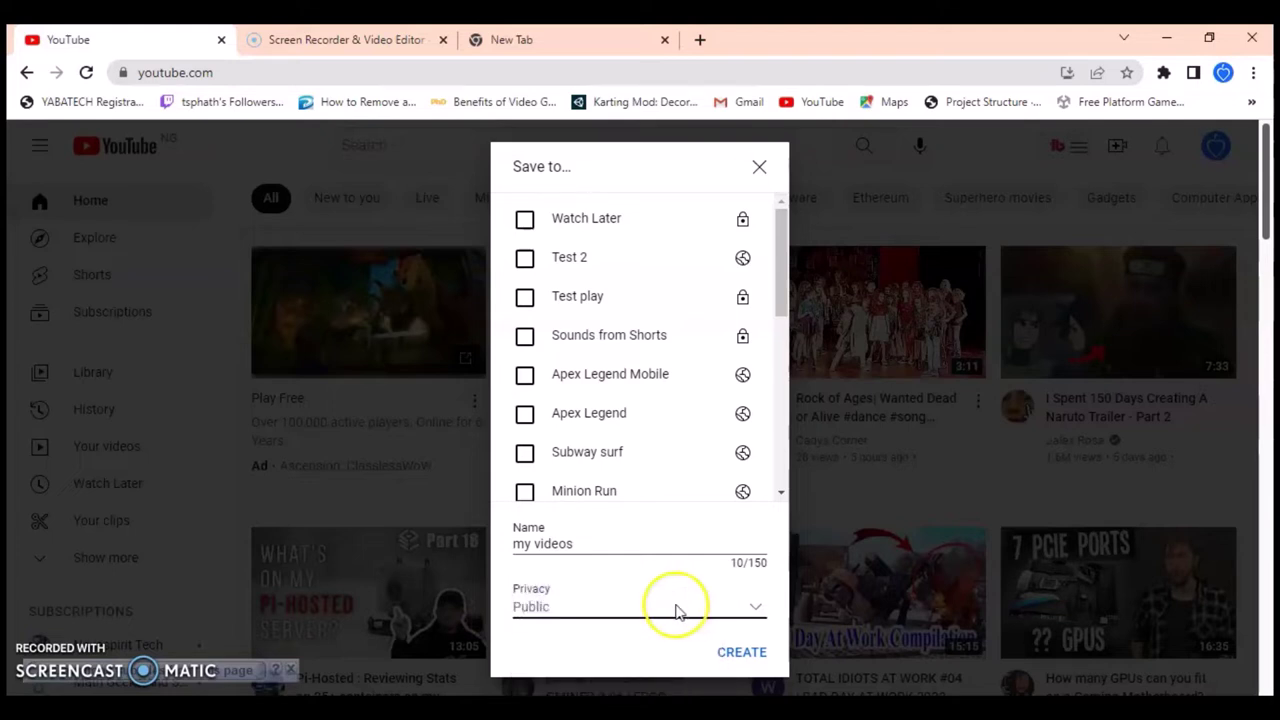
click(741, 656)
click(478, 280)
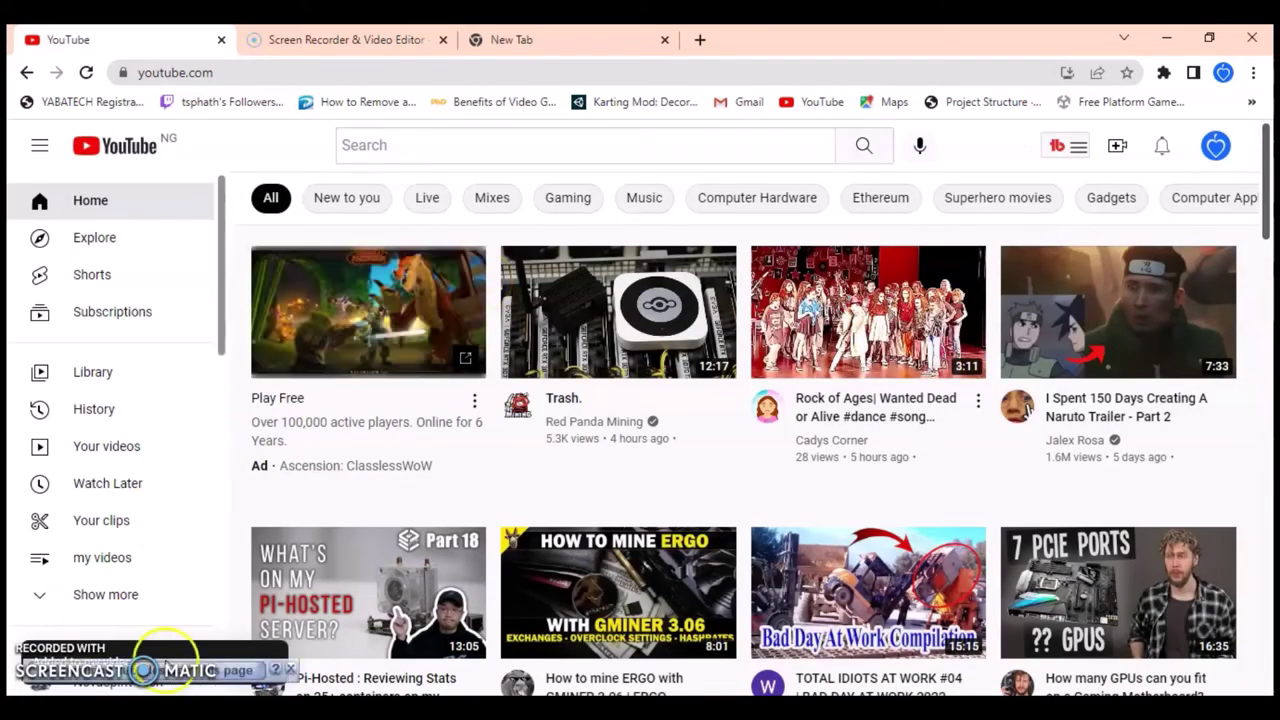
Expand the sidebar's Show more list and scroll through it to find 'my videos'
click(292, 670)
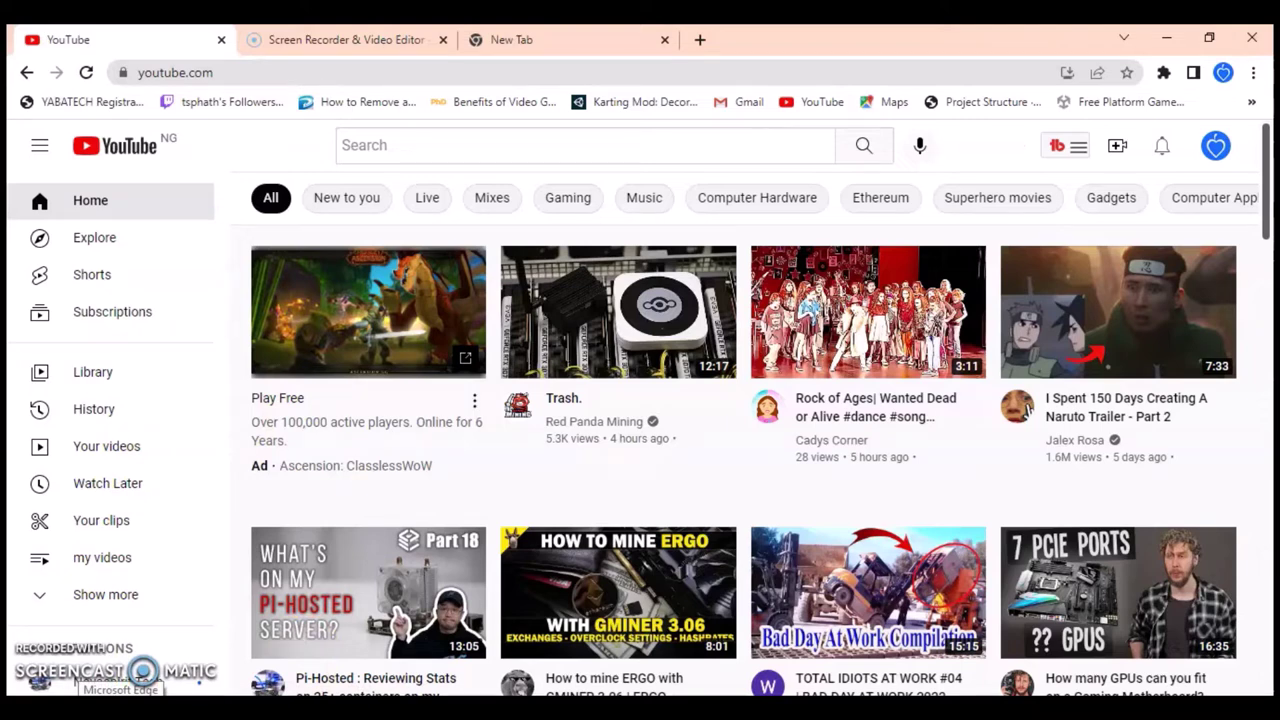
scroll(1027, 409, down, 1)
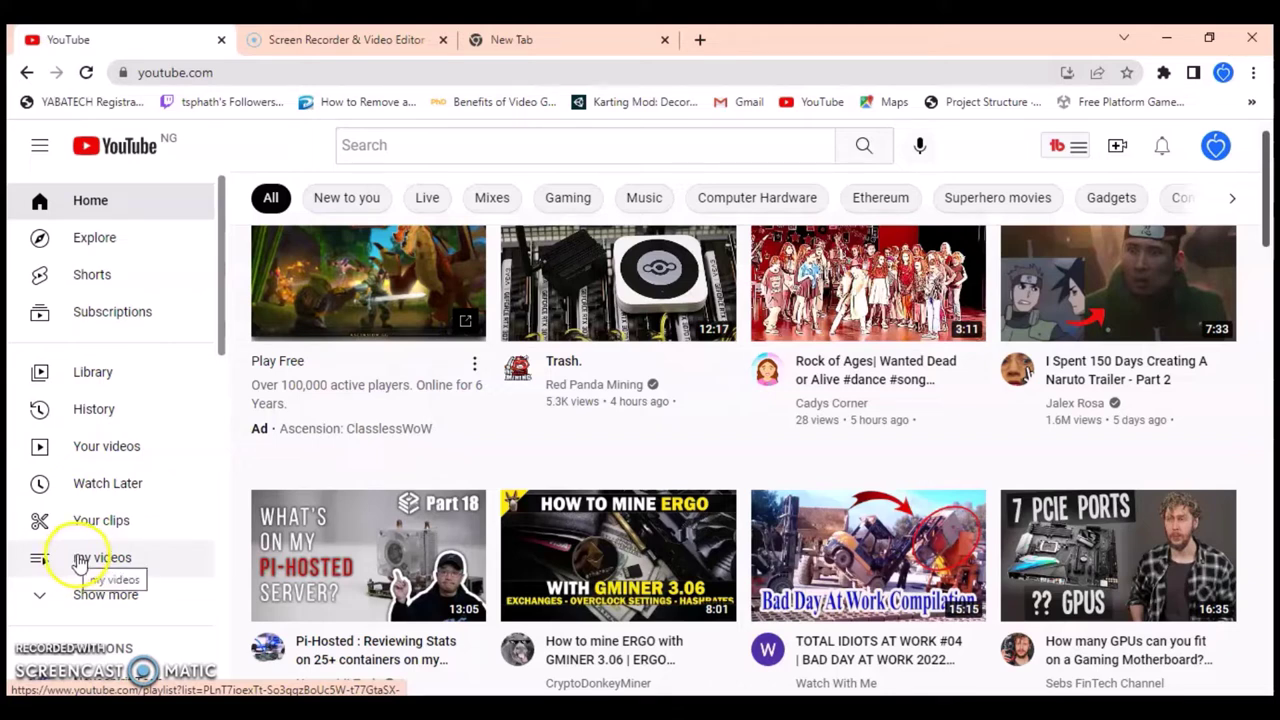
click(120, 600)
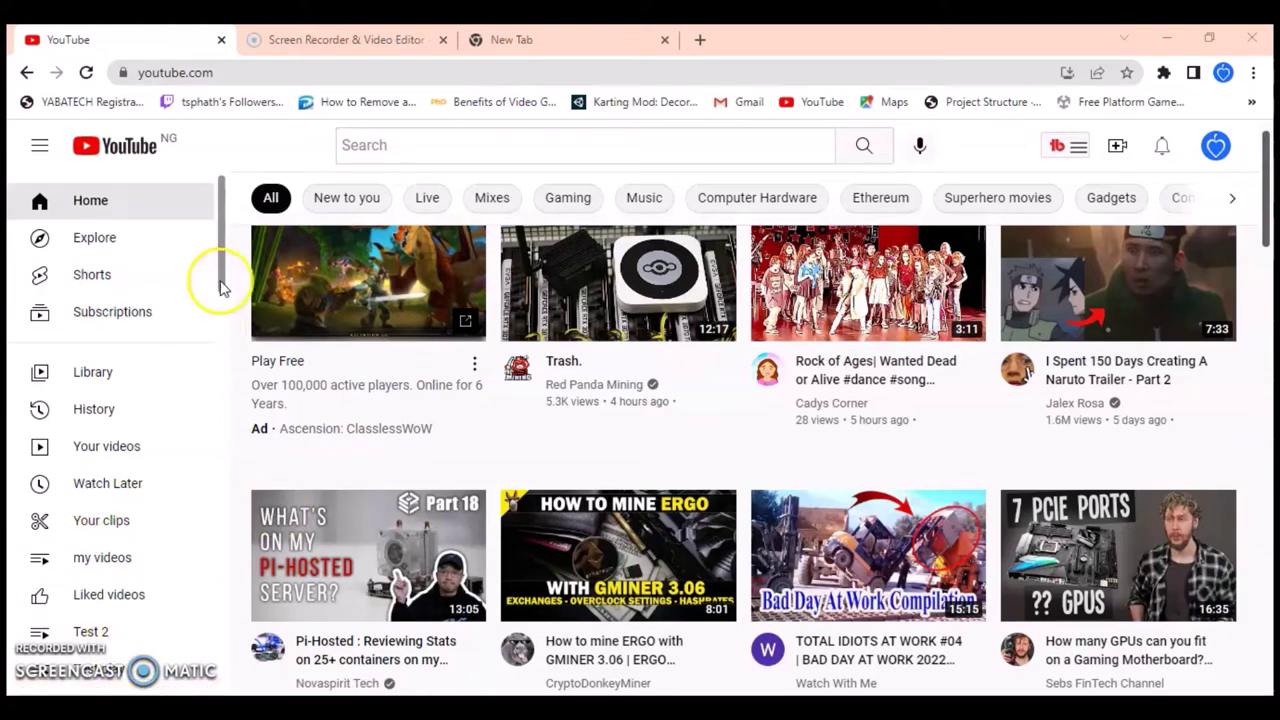
drag(220, 283, 209, 484)
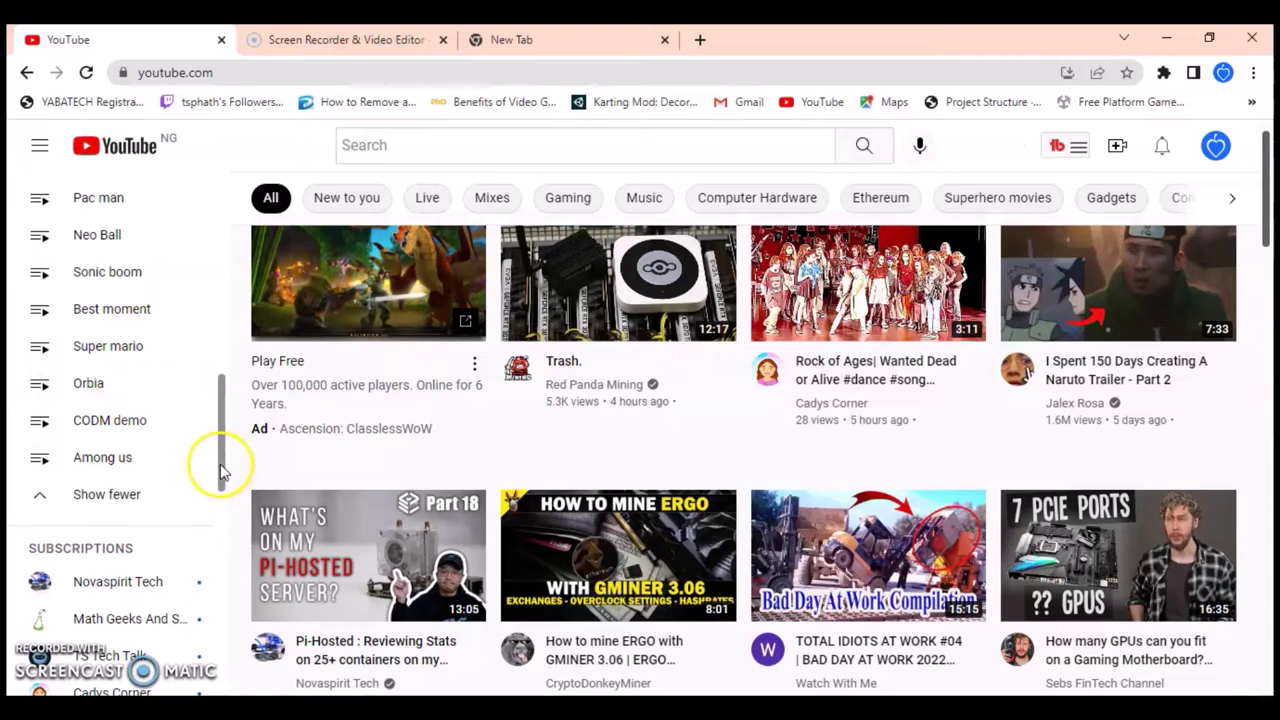
drag(220, 466, 223, 280)
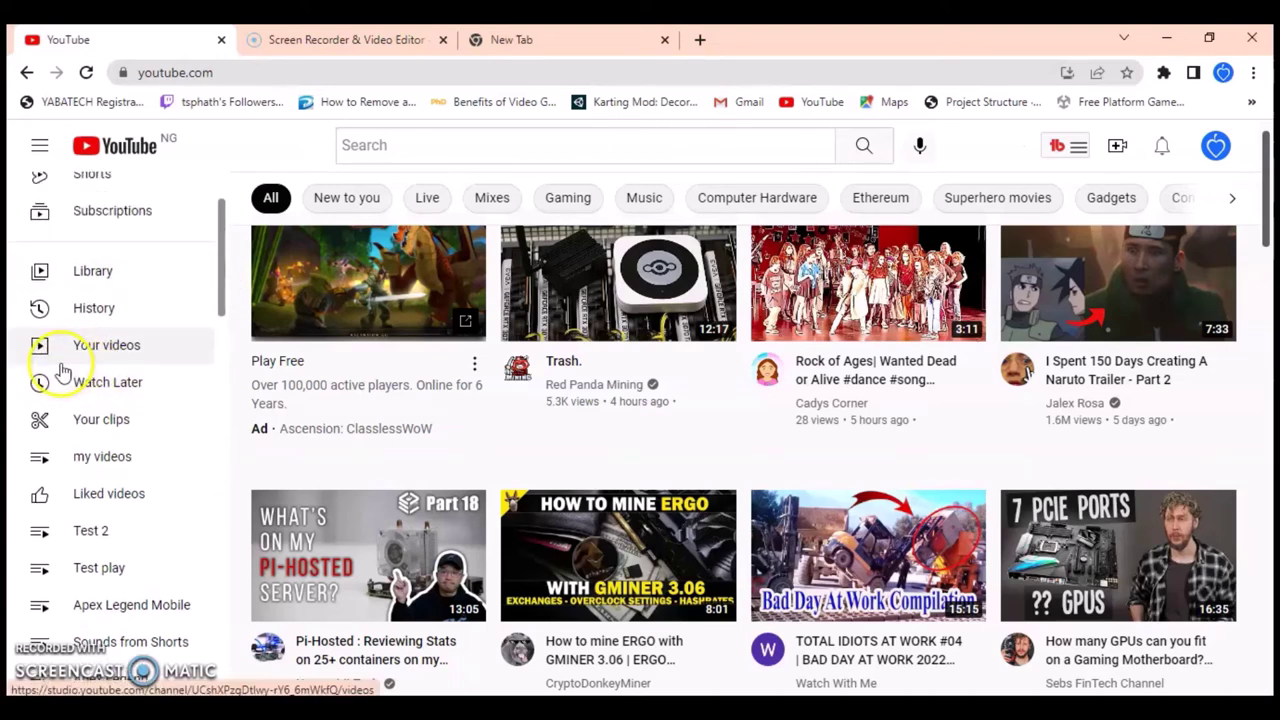
Show all Library playlists, with 'my videos' listing 1 video updated today
click(90, 271)
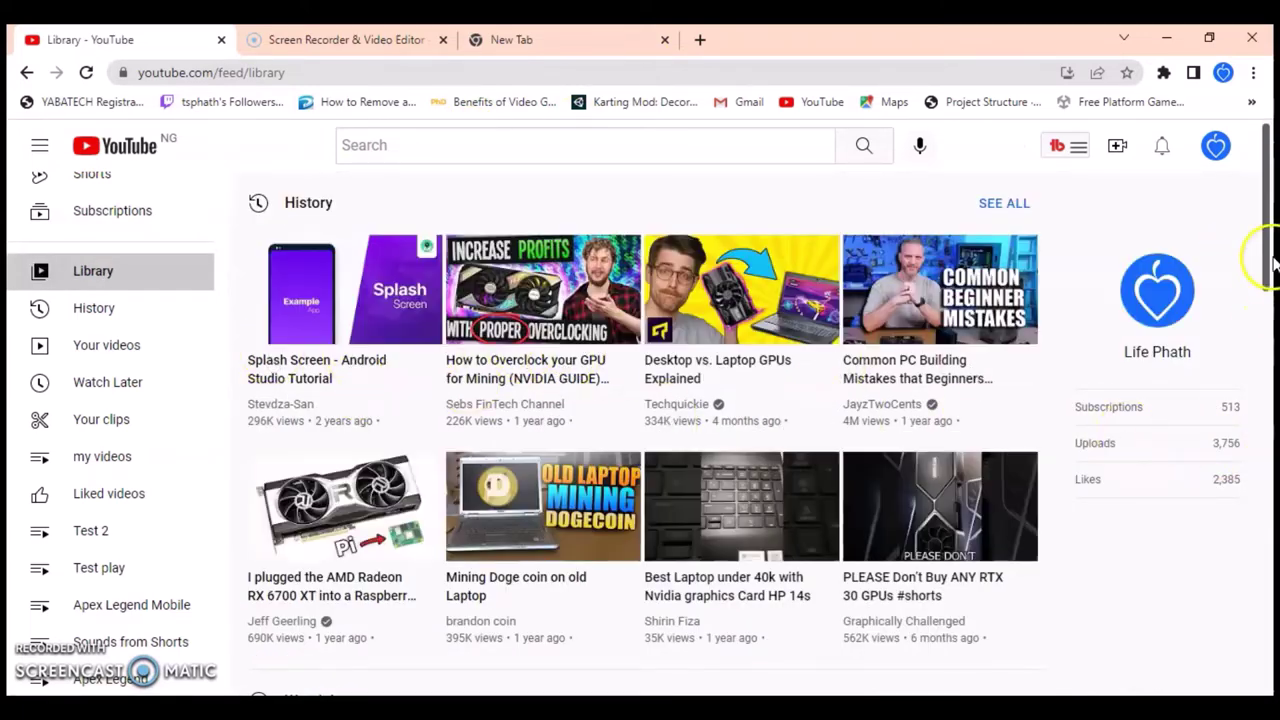
drag(1272, 240, 1272, 450)
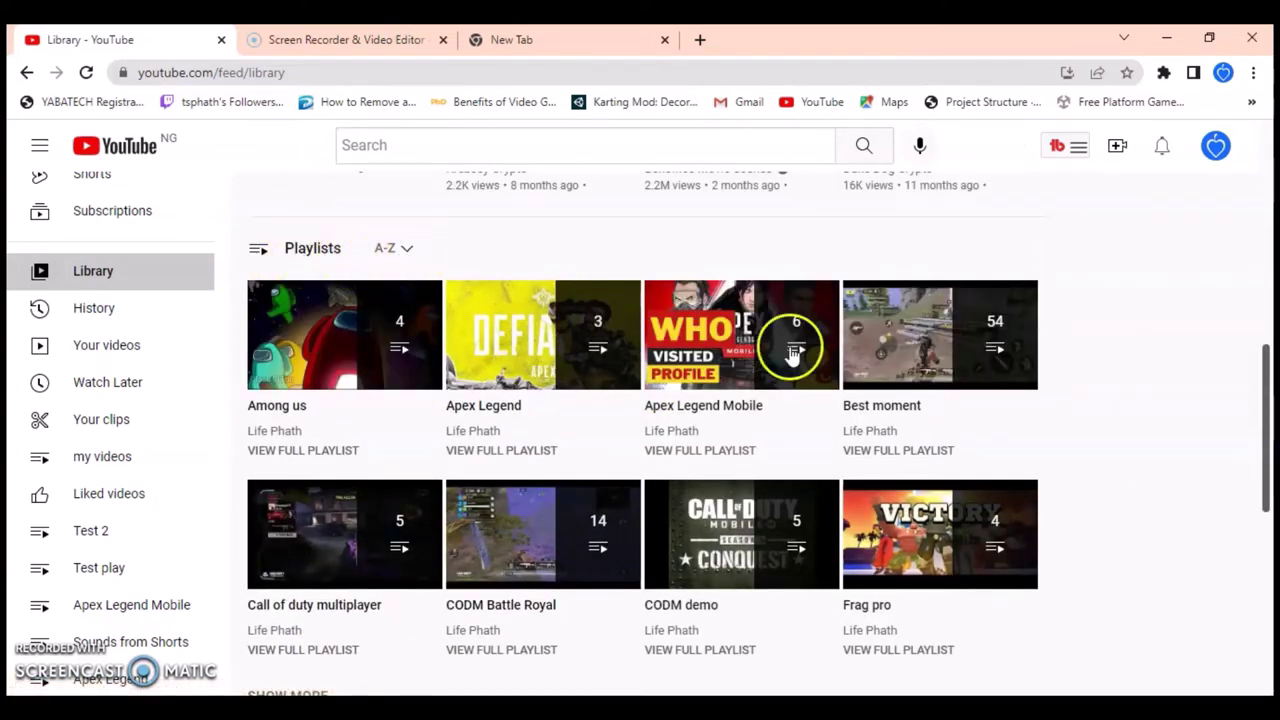
mouse_move(364, 370)
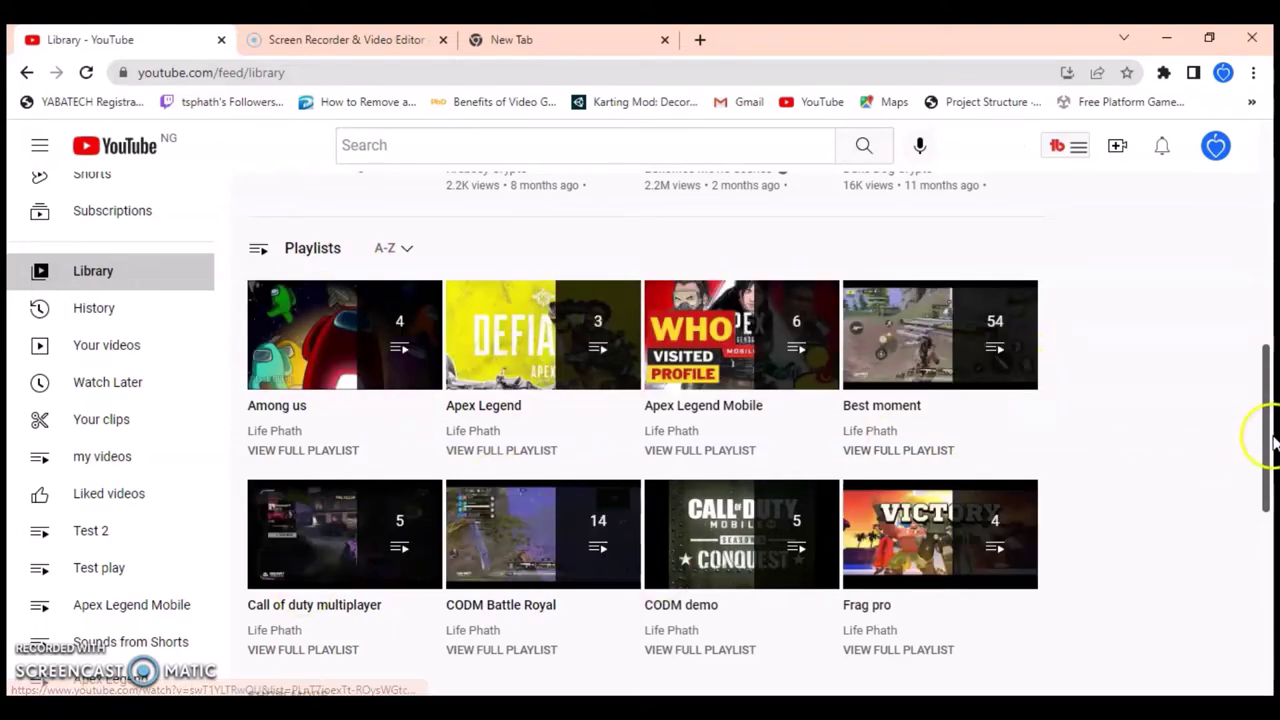
drag(1272, 432, 1270, 512)
click(276, 437)
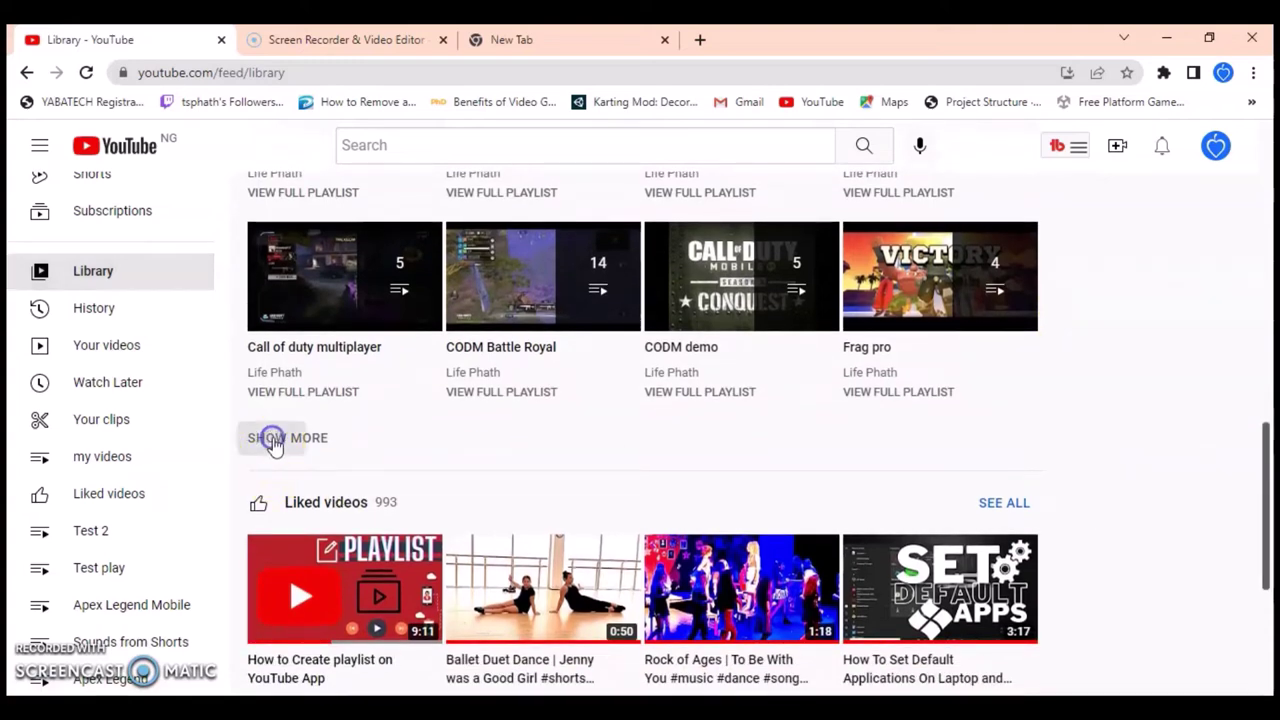
click(352, 450)
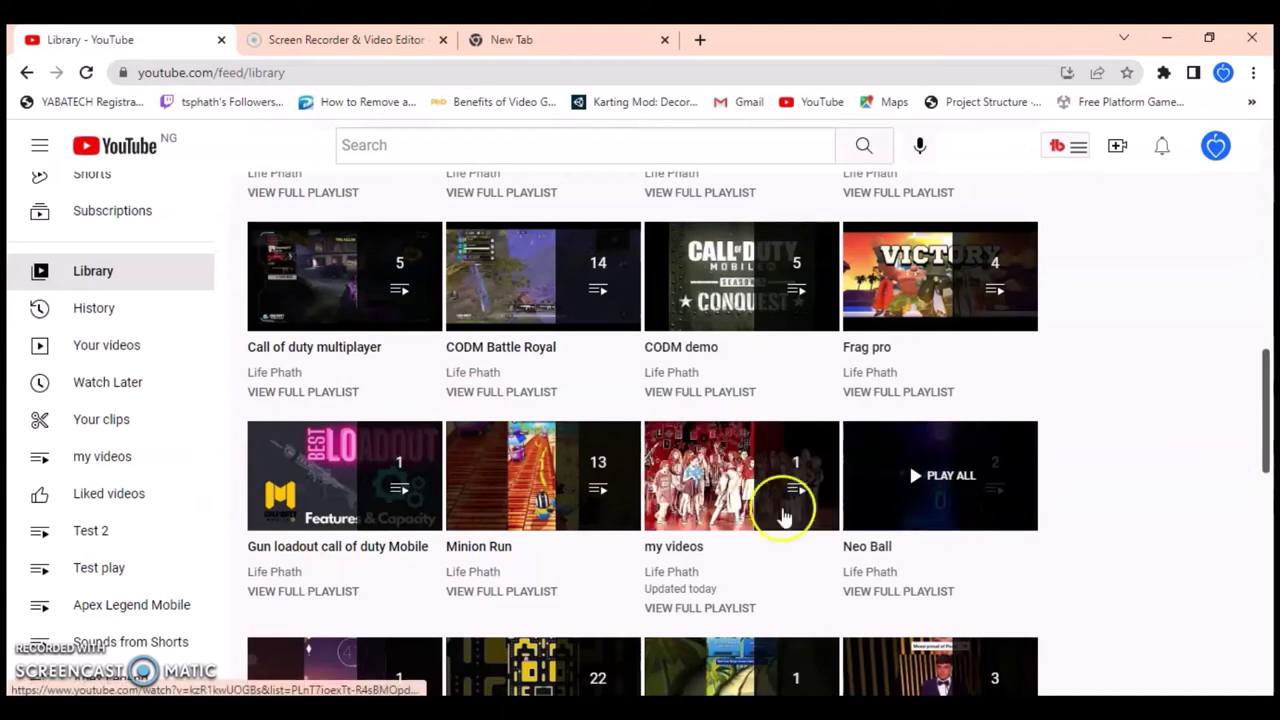
Play the 'my videos' playlist and show the options for its Rock of Ages entry
click(727, 513)
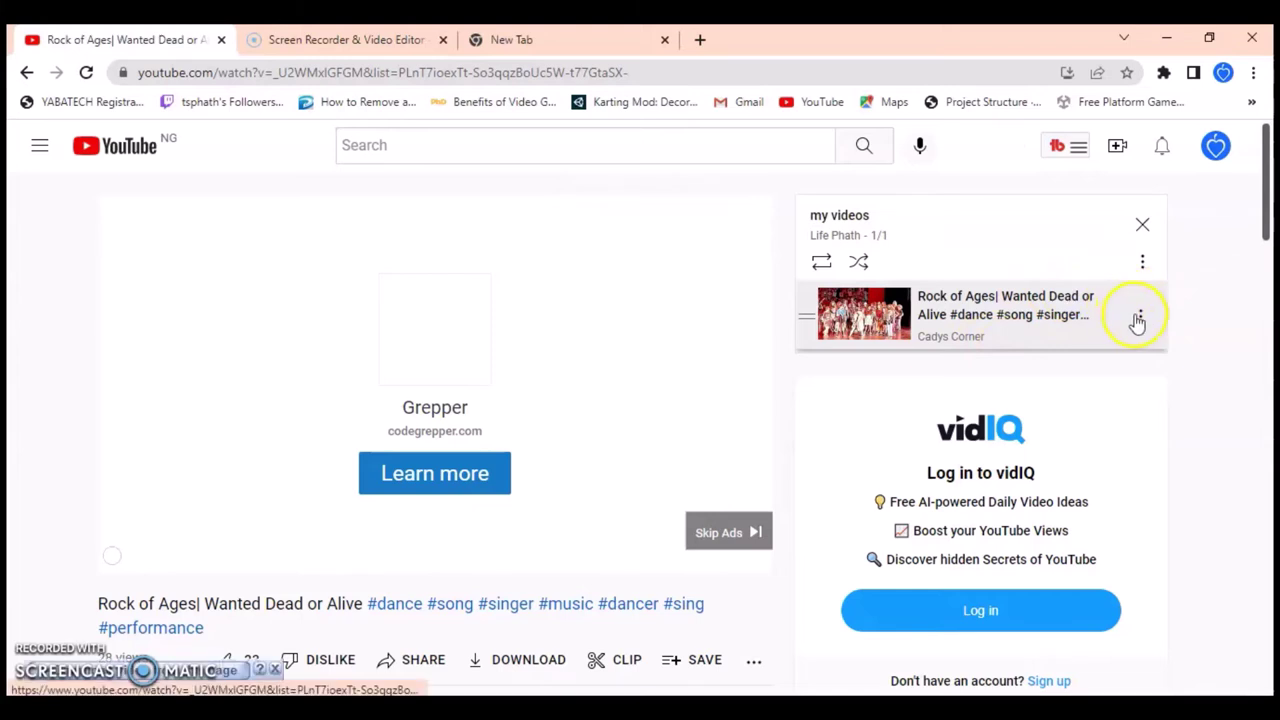
click(1141, 318)
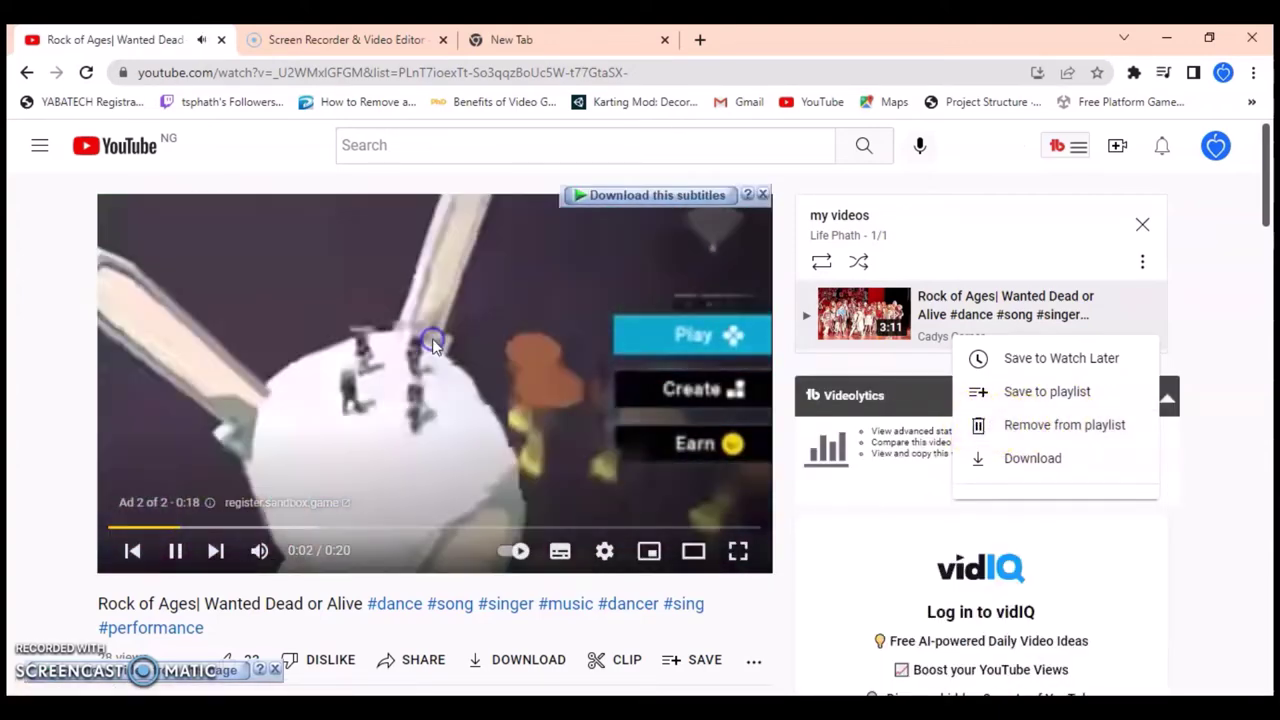
click(432, 355)
click(445, 410)
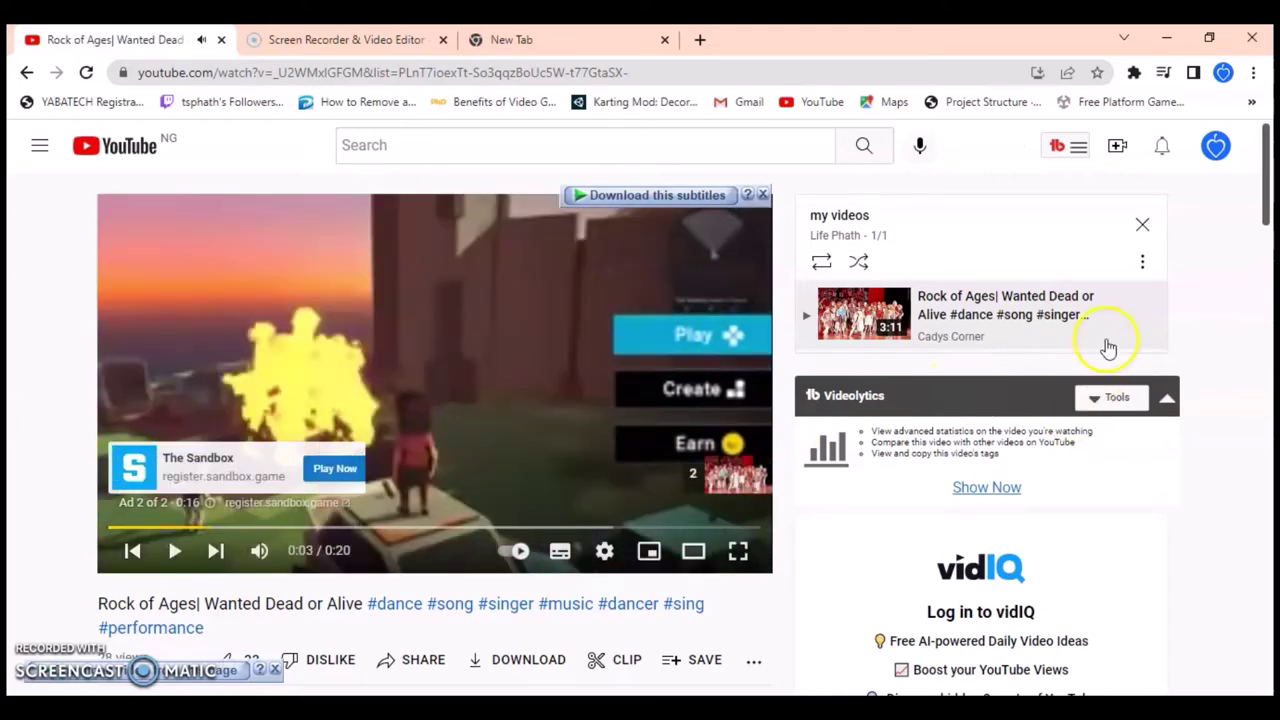
click(1141, 316)
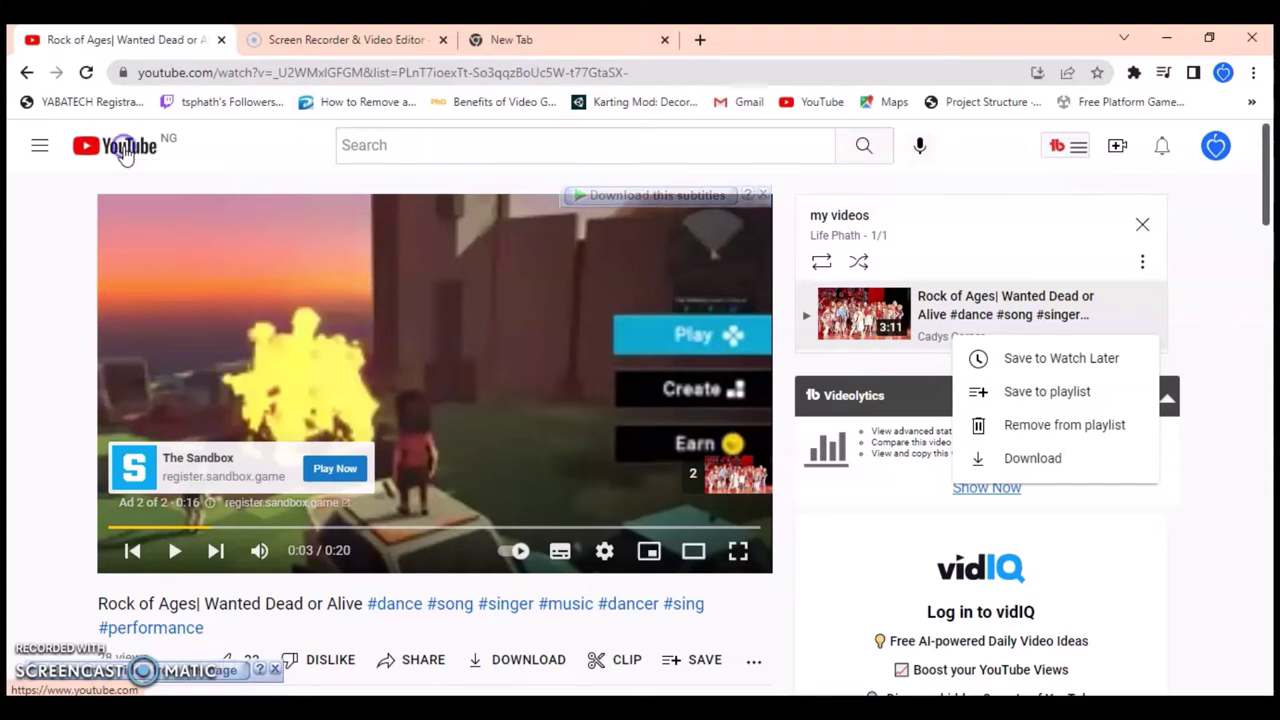
Return to the YouTube home page and open YouTube Studio from the account menu
click(122, 152)
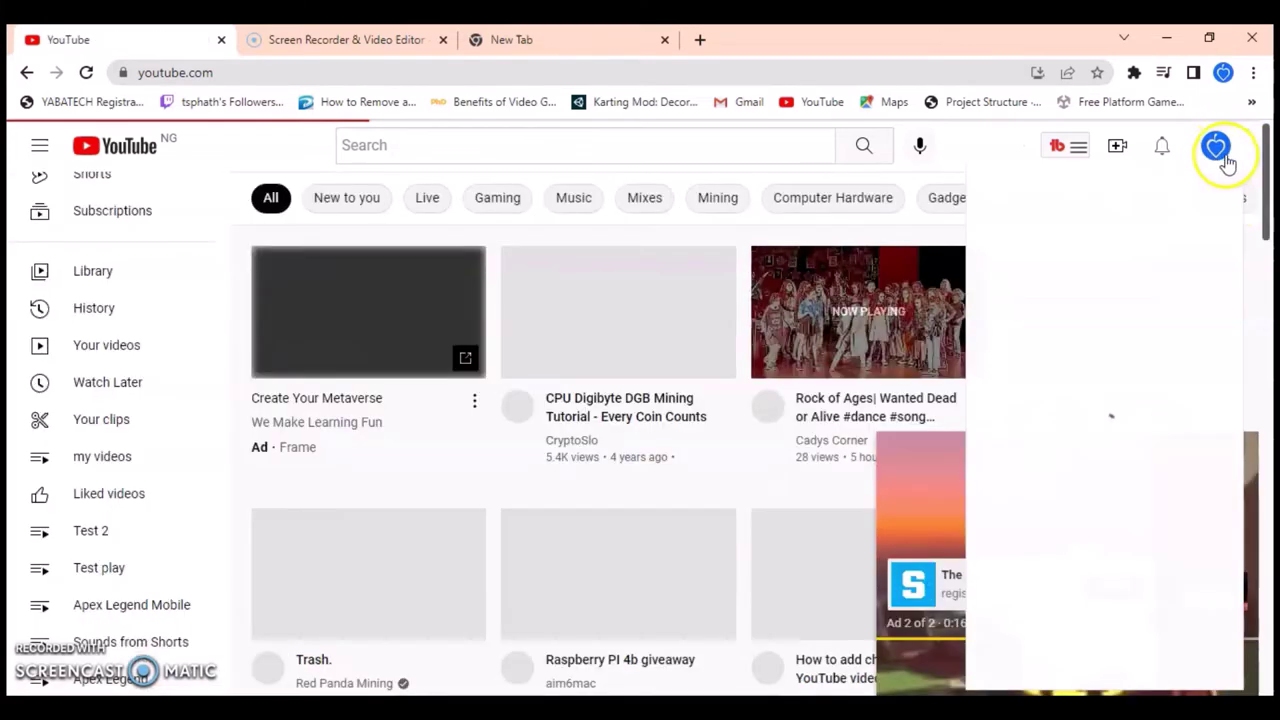
click(1218, 152)
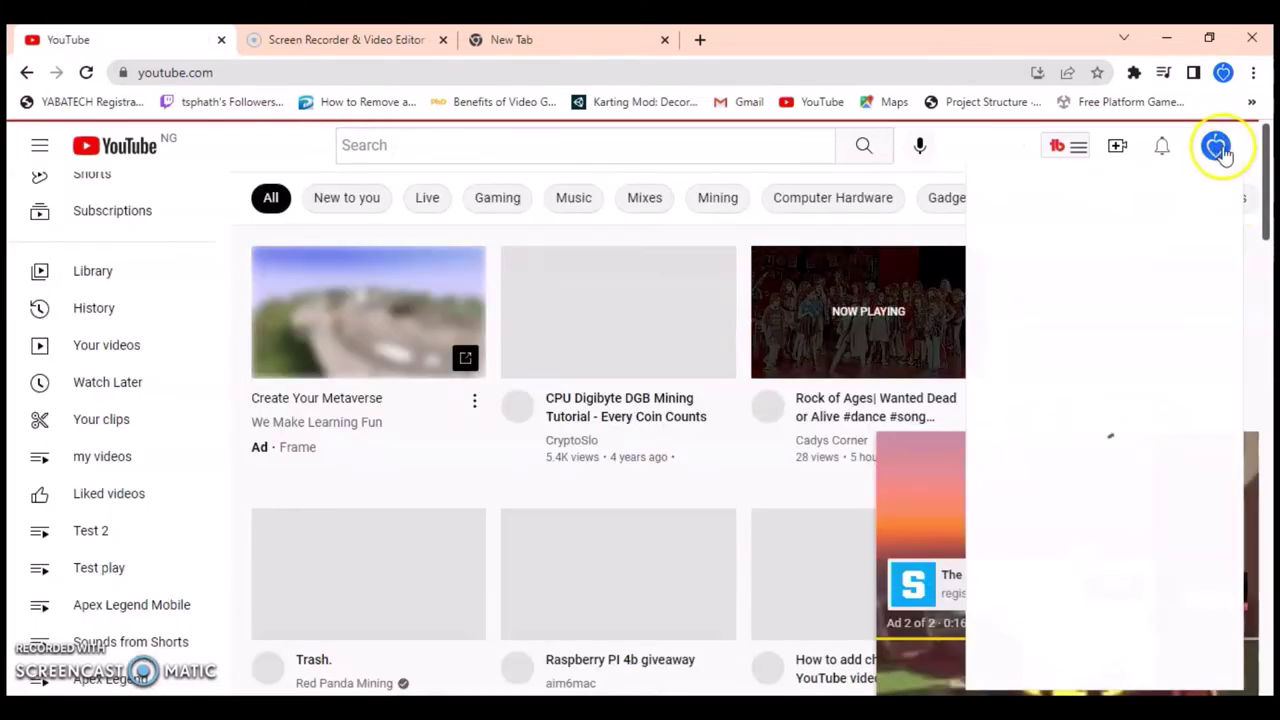
click(1218, 158)
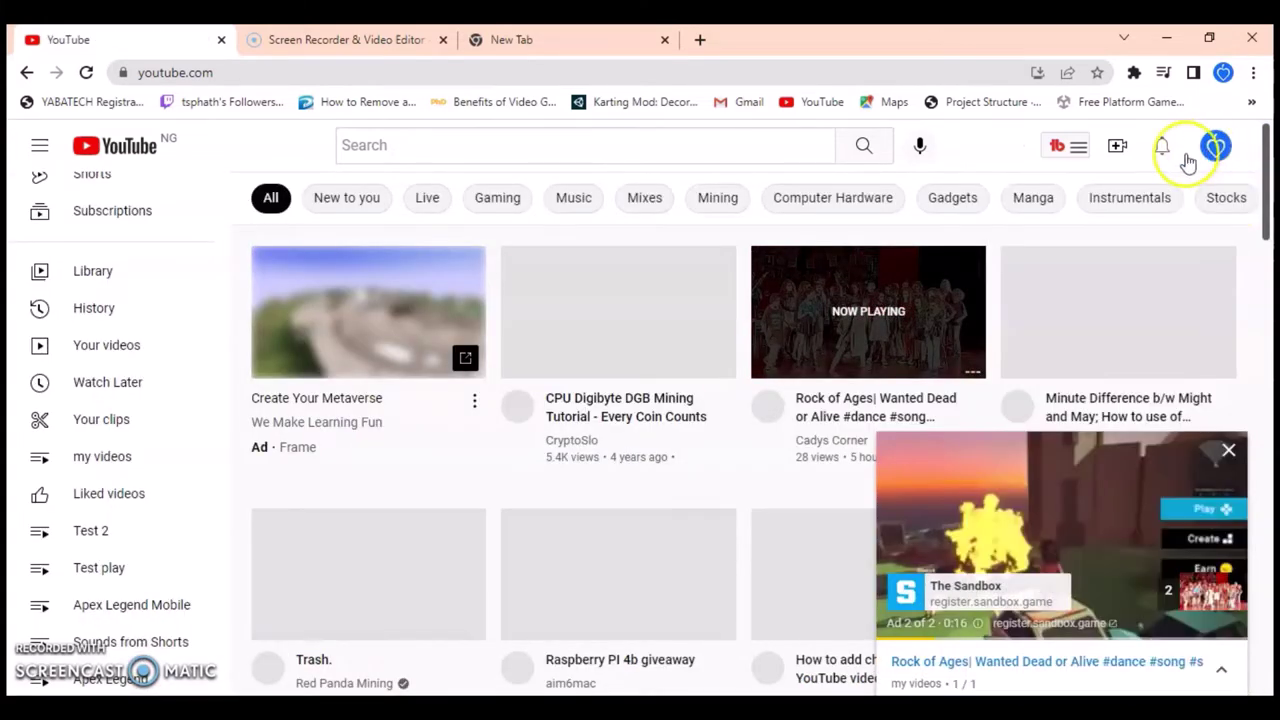
click(1216, 148)
click(1224, 152)
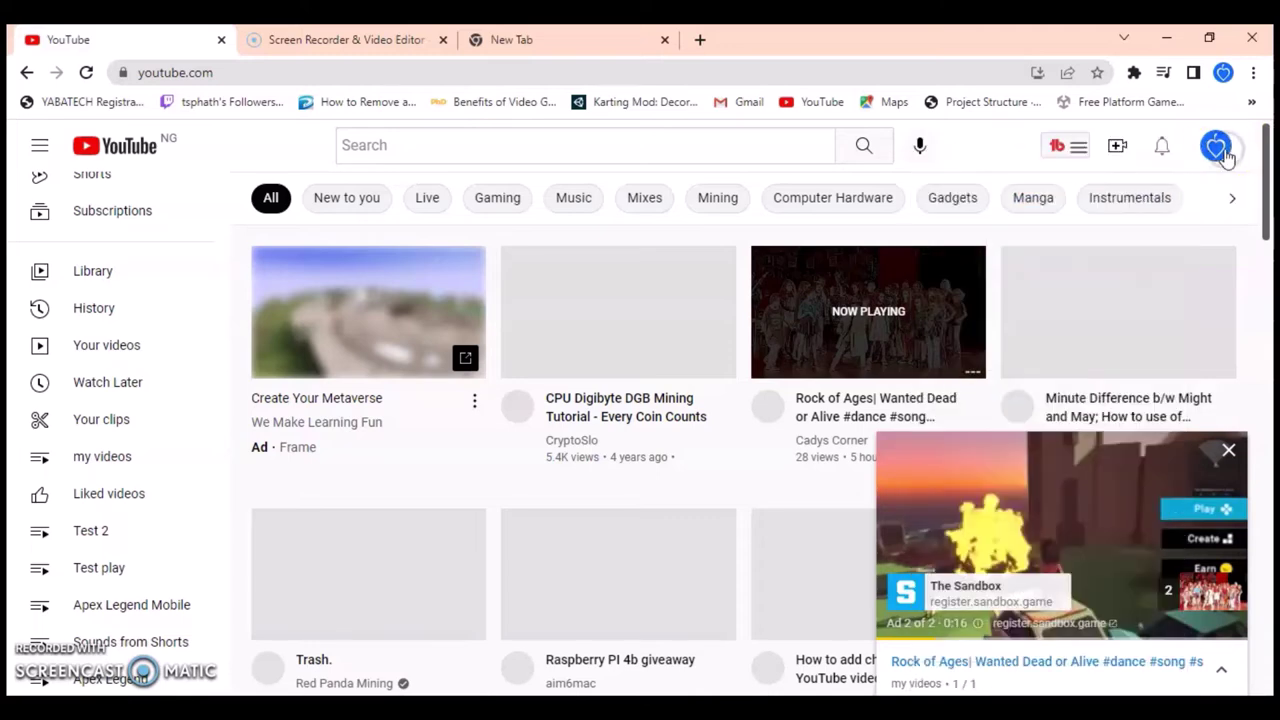
click(1224, 152)
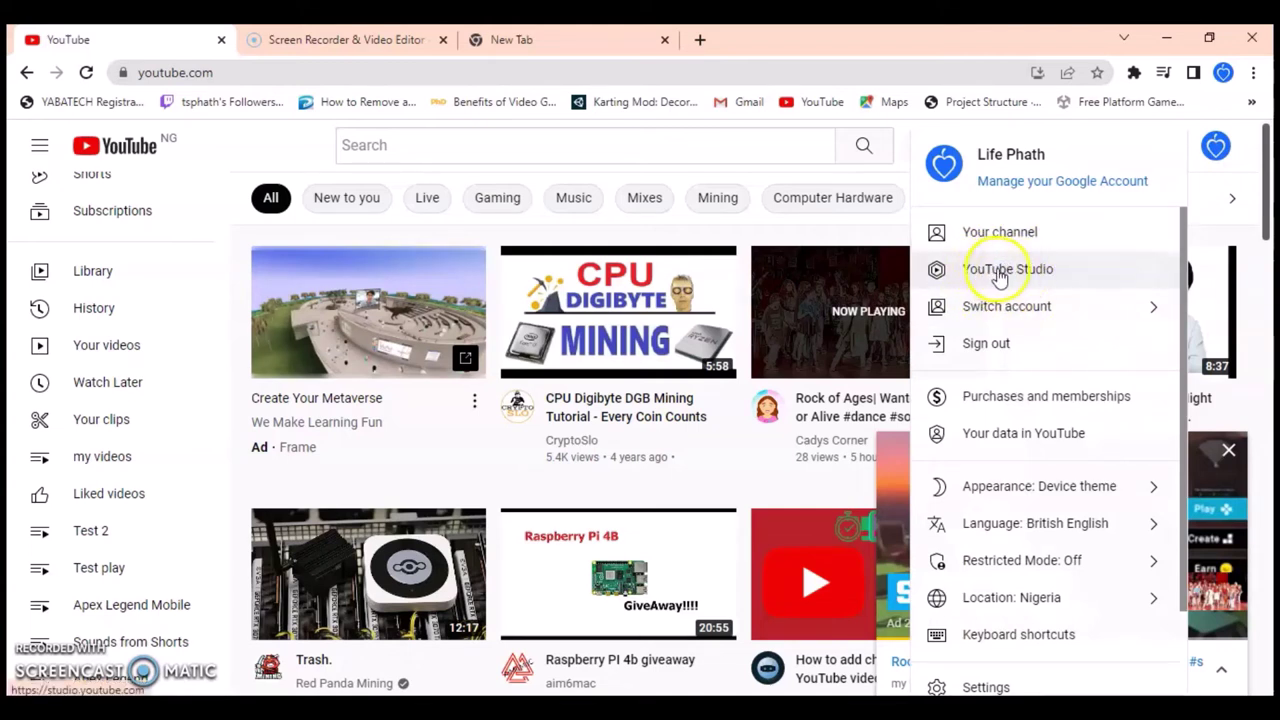
click(998, 272)
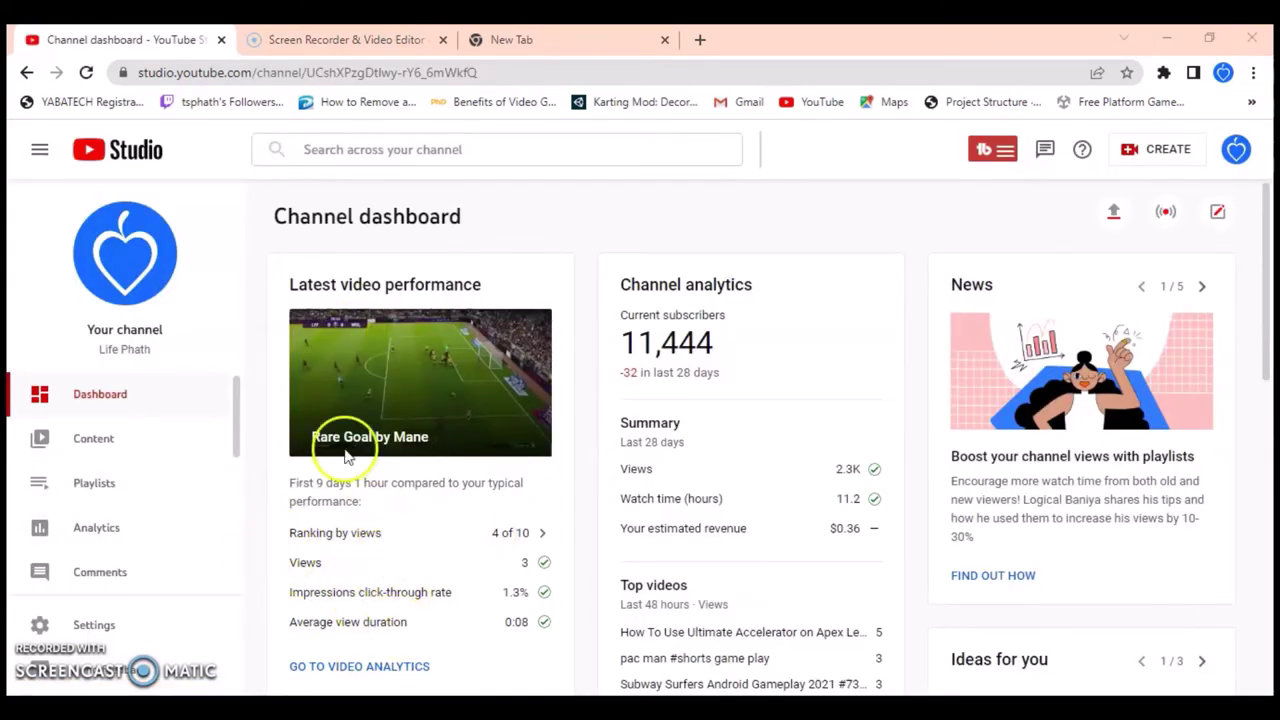
From Studio's Playlists list, open 'my videos' in YouTube with Edit in YouTube
click(82, 490)
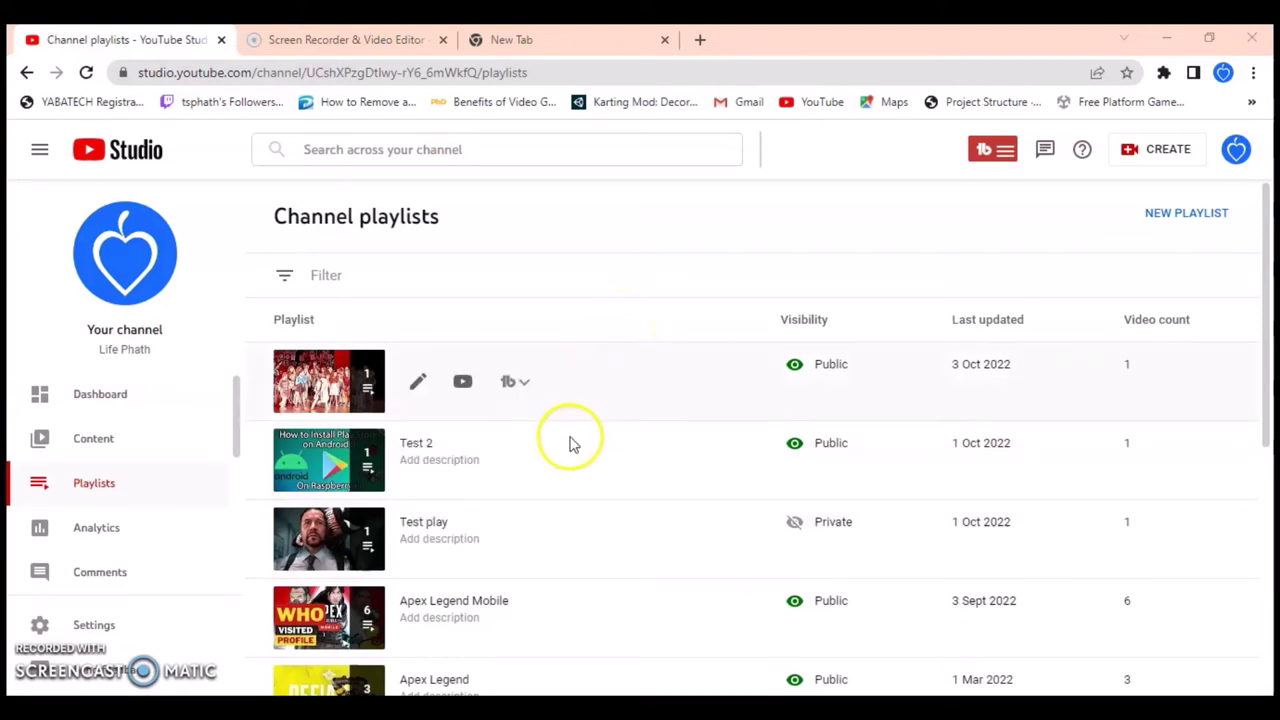
click(419, 386)
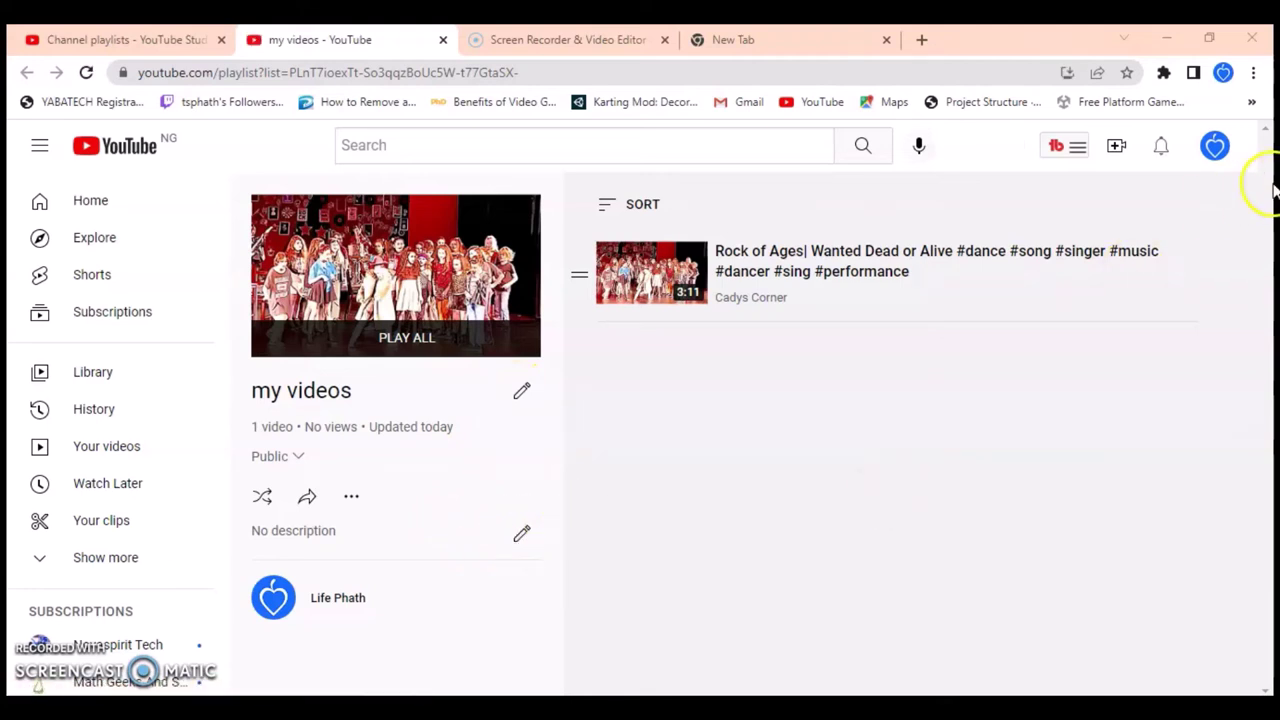
Choose Add videos from the 'my videos' playlist's '...' menu
click(626, 500)
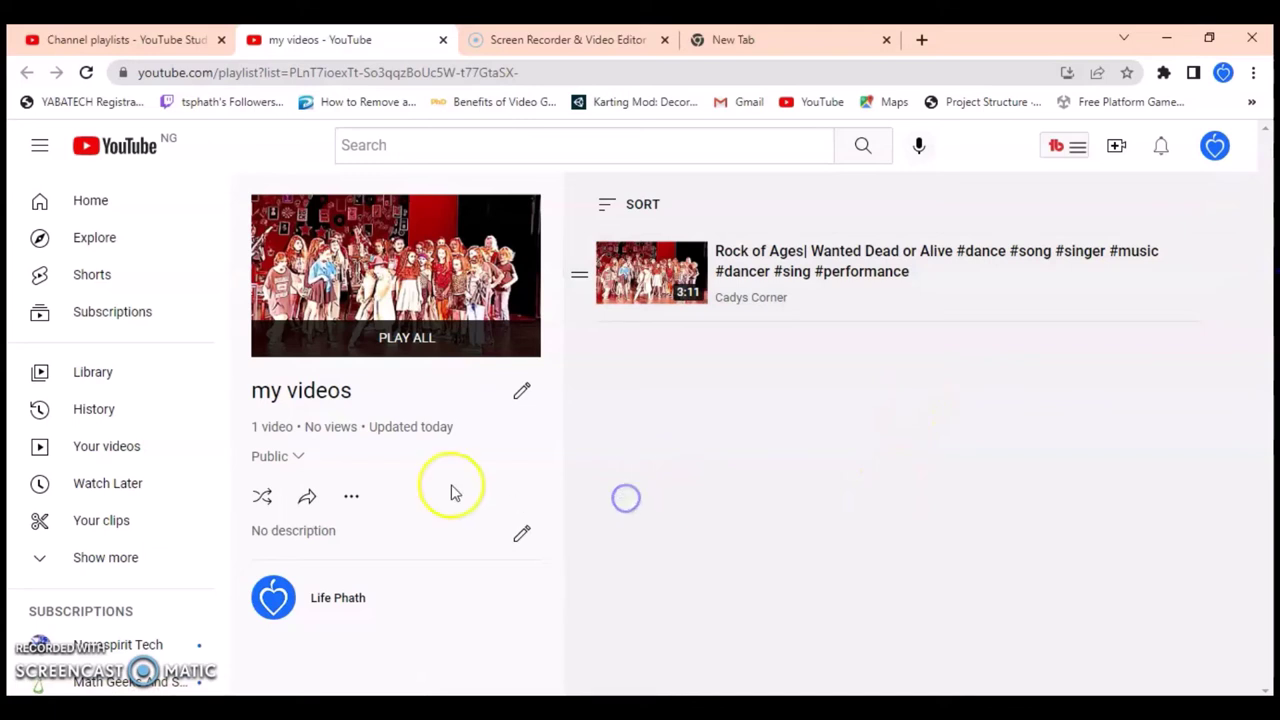
click(351, 497)
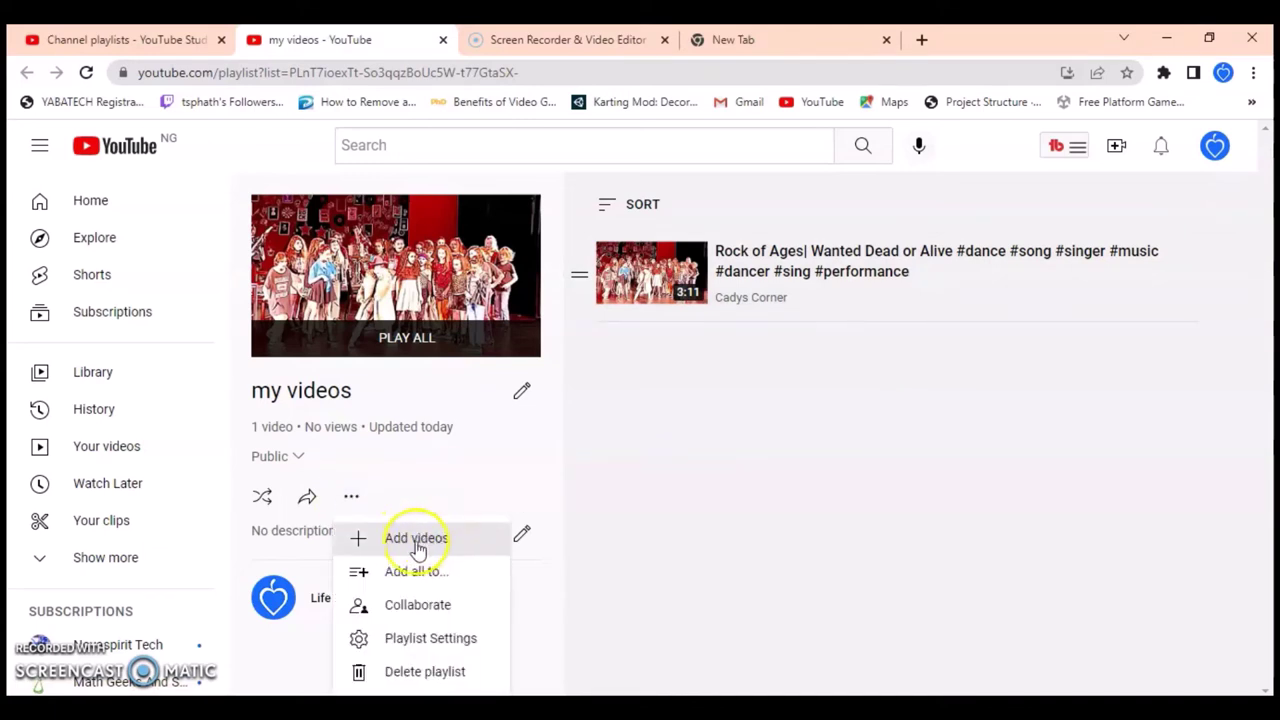
click(355, 500)
click(355, 500)
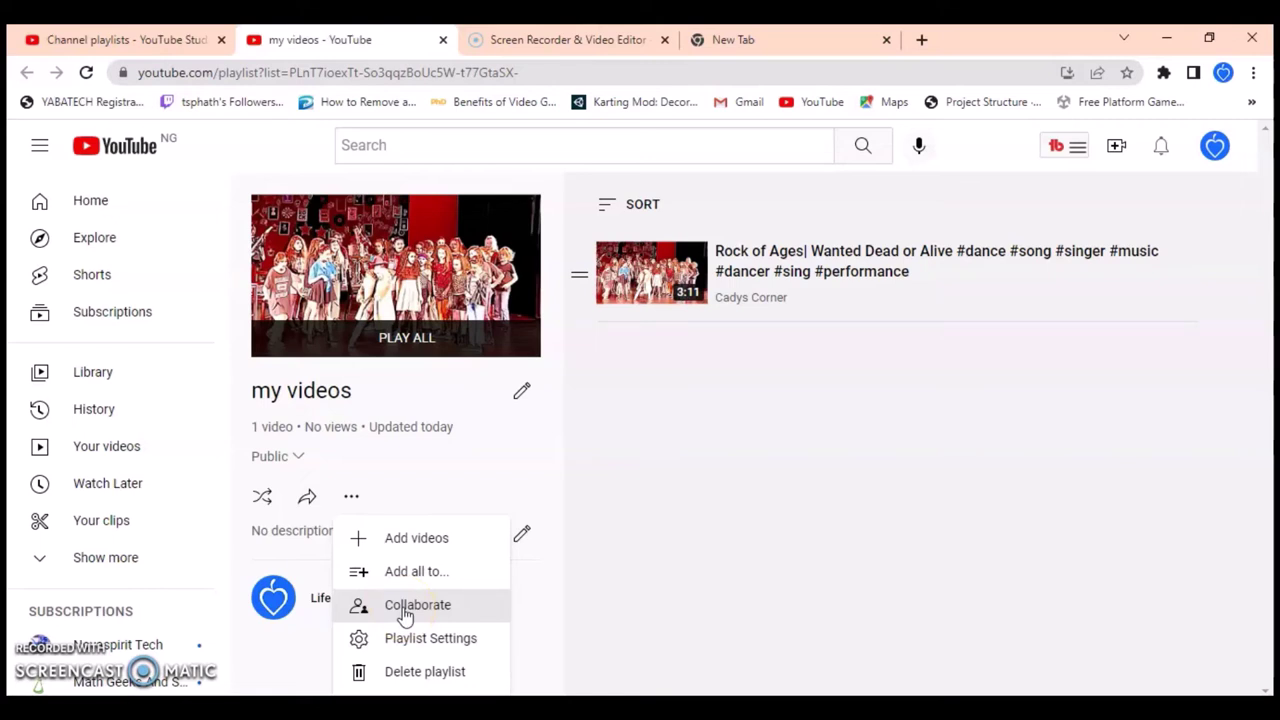
click(417, 545)
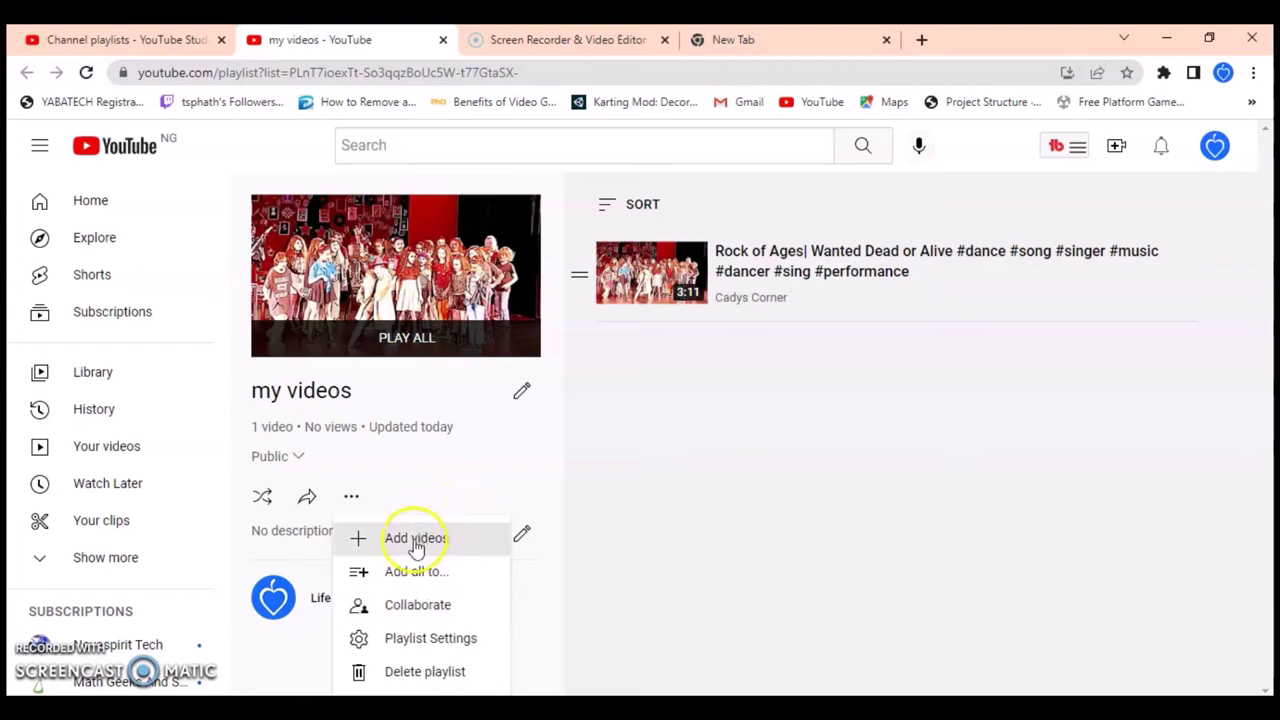
click(417, 545)
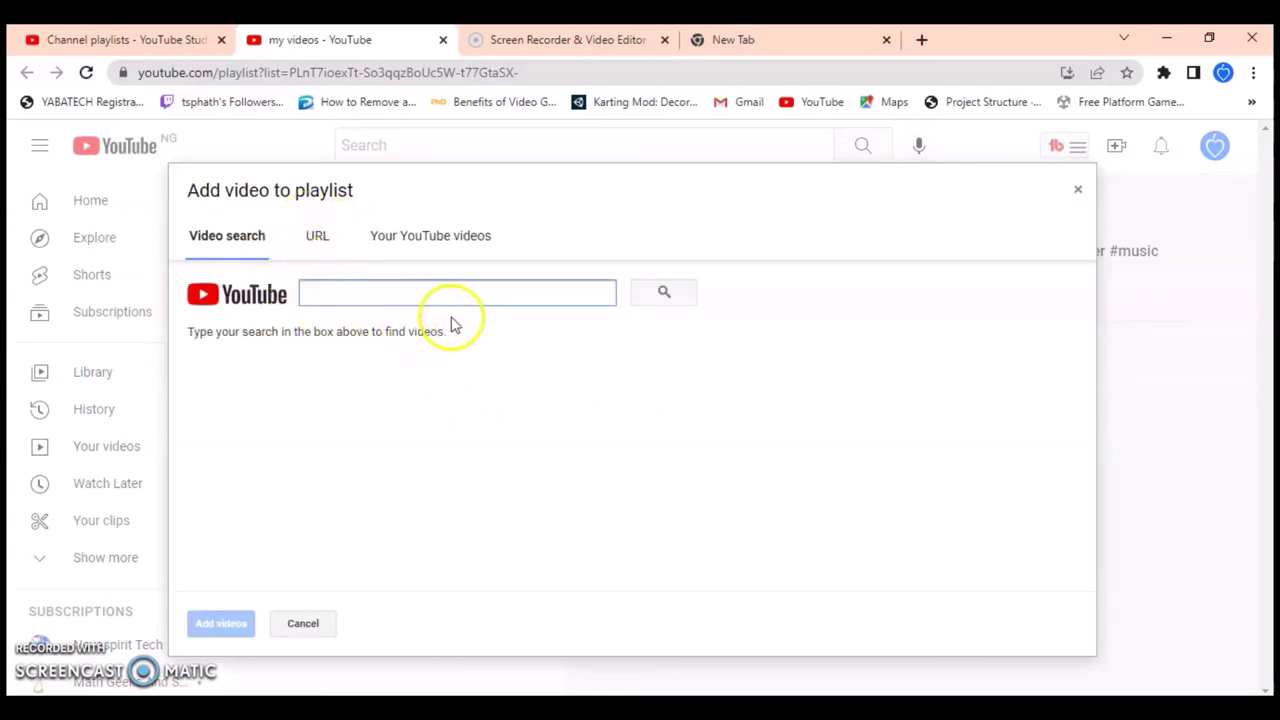
Add Rare Goal by Mane, my best goal today and Barbarian in God Of war from Your YouTube videos
click(408, 243)
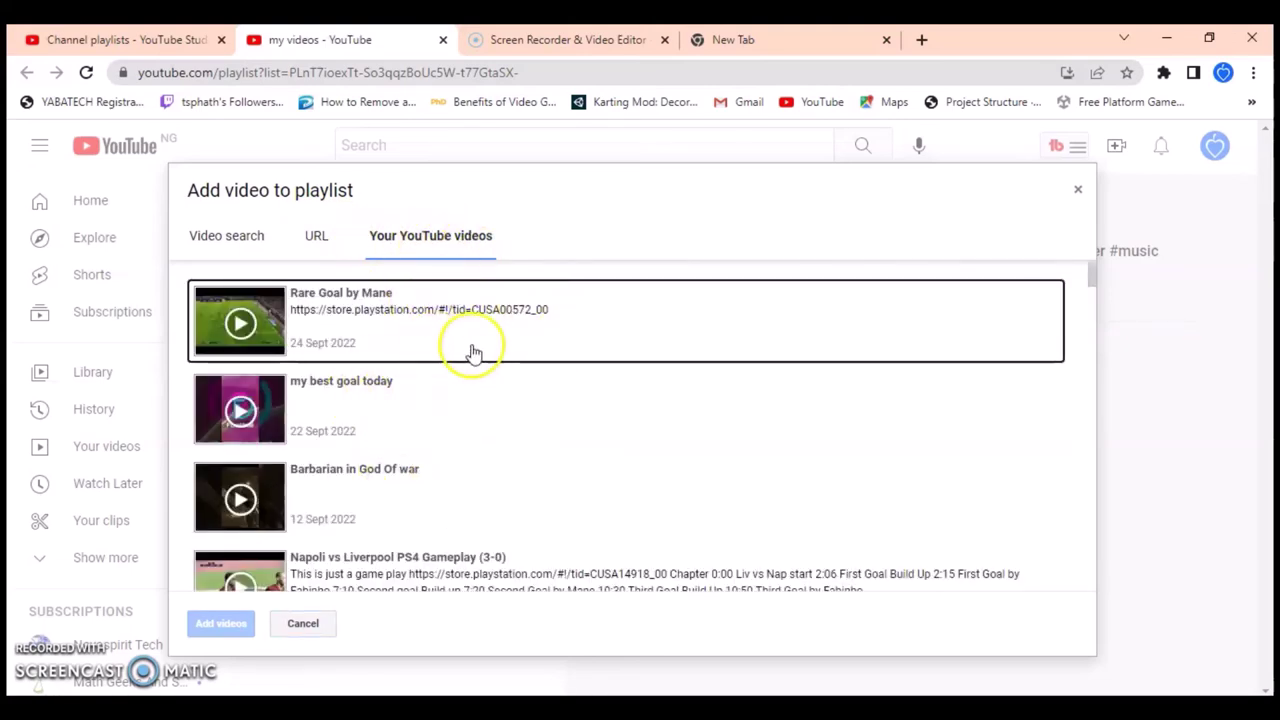
click(398, 340)
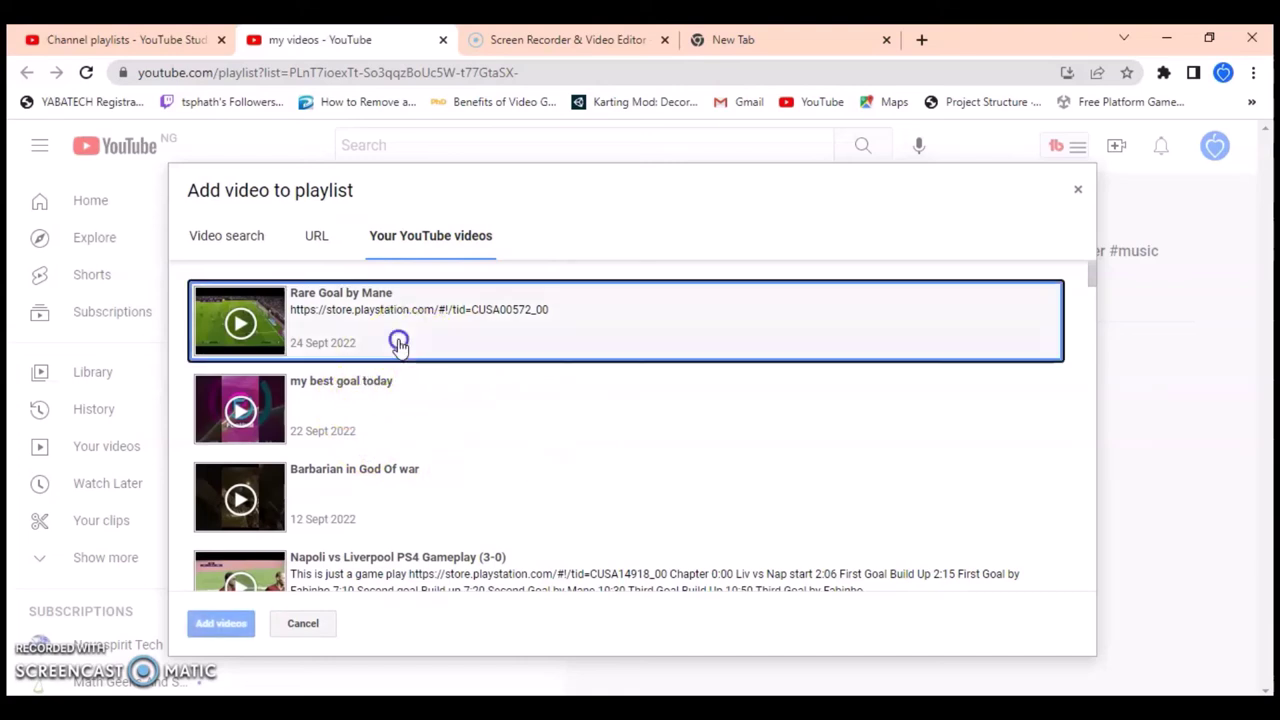
click(388, 400)
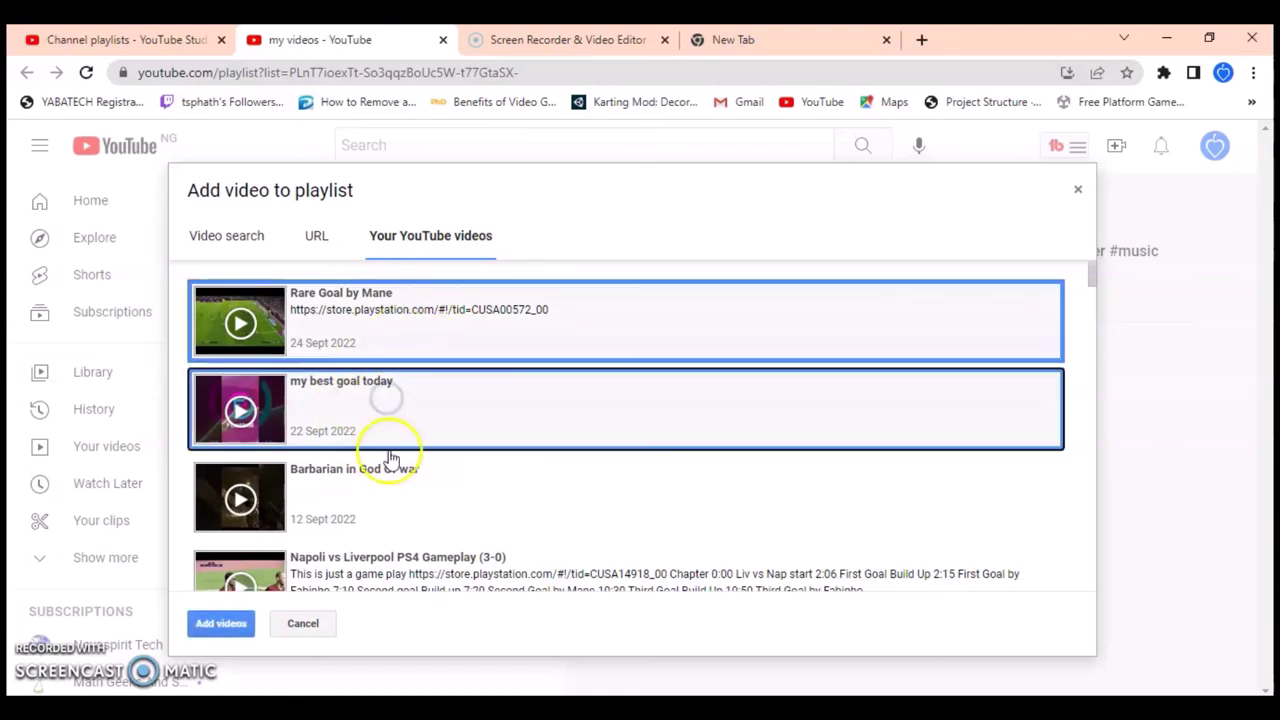
click(378, 480)
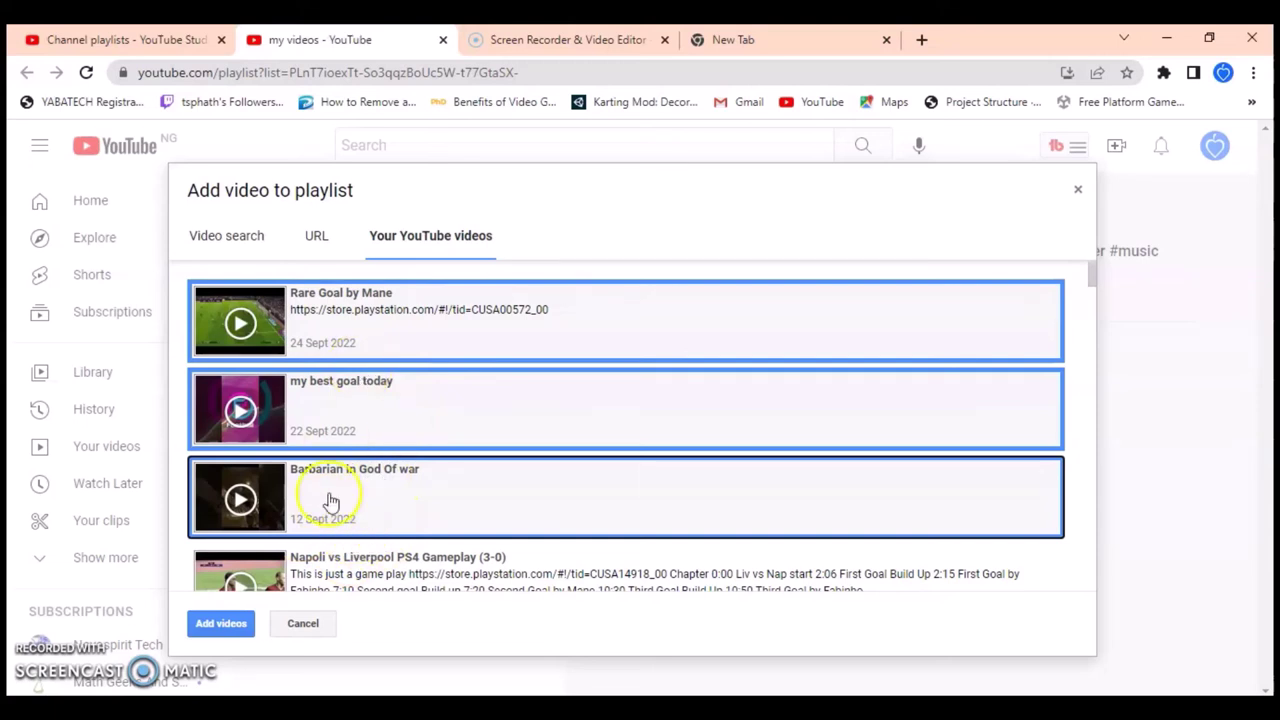
click(215, 626)
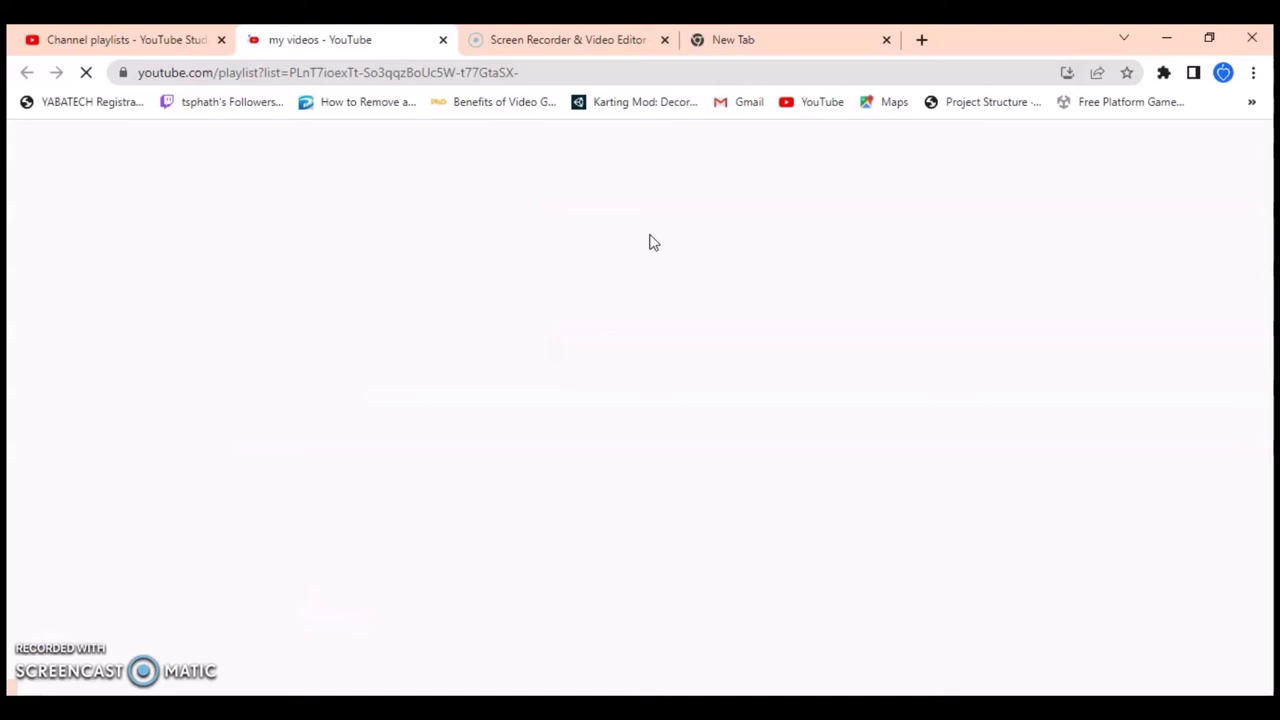
On the reloaded four-video 'my videos' playlist page, open the empty description field (0/5000) for editing
click(615, 243)
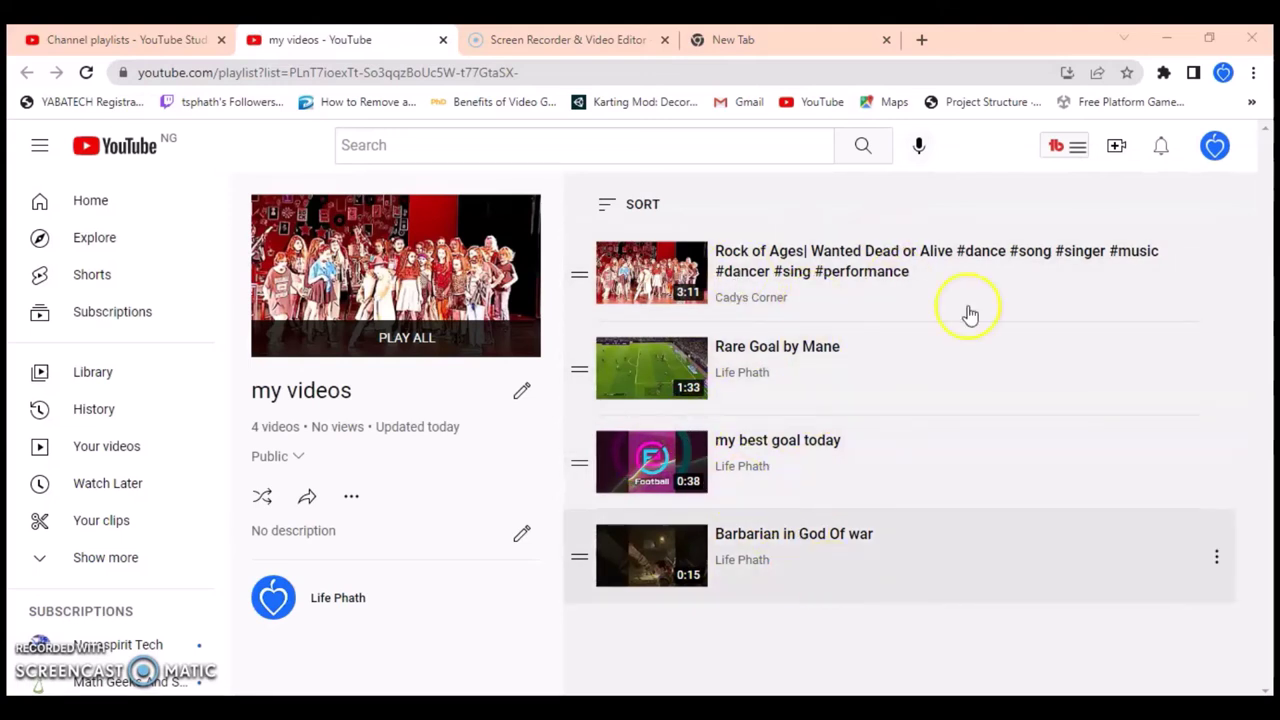
click(350, 540)
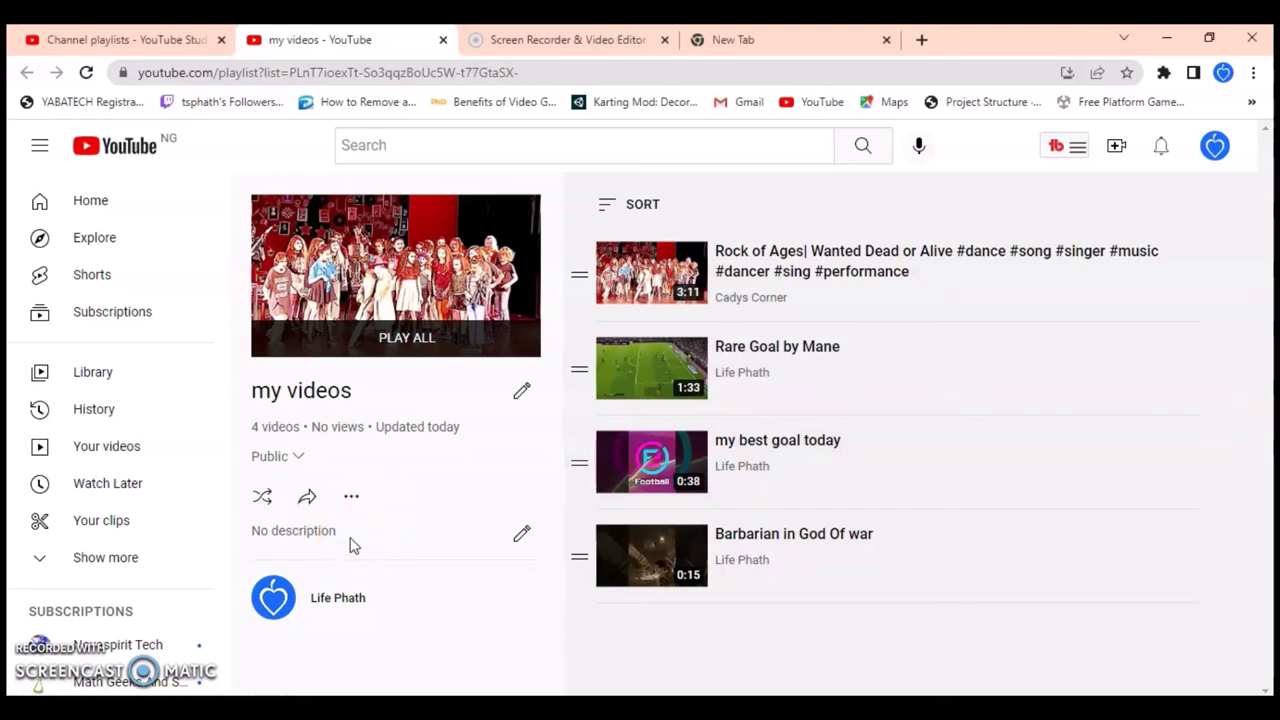
click(522, 534)
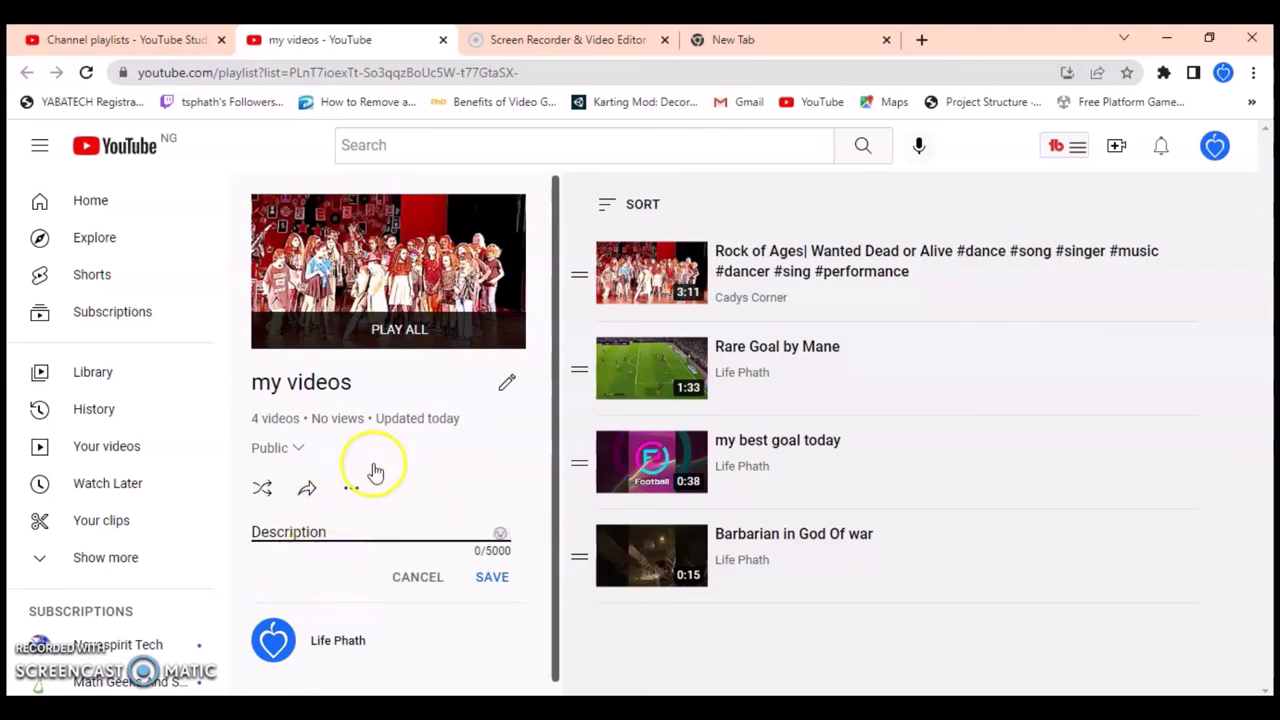